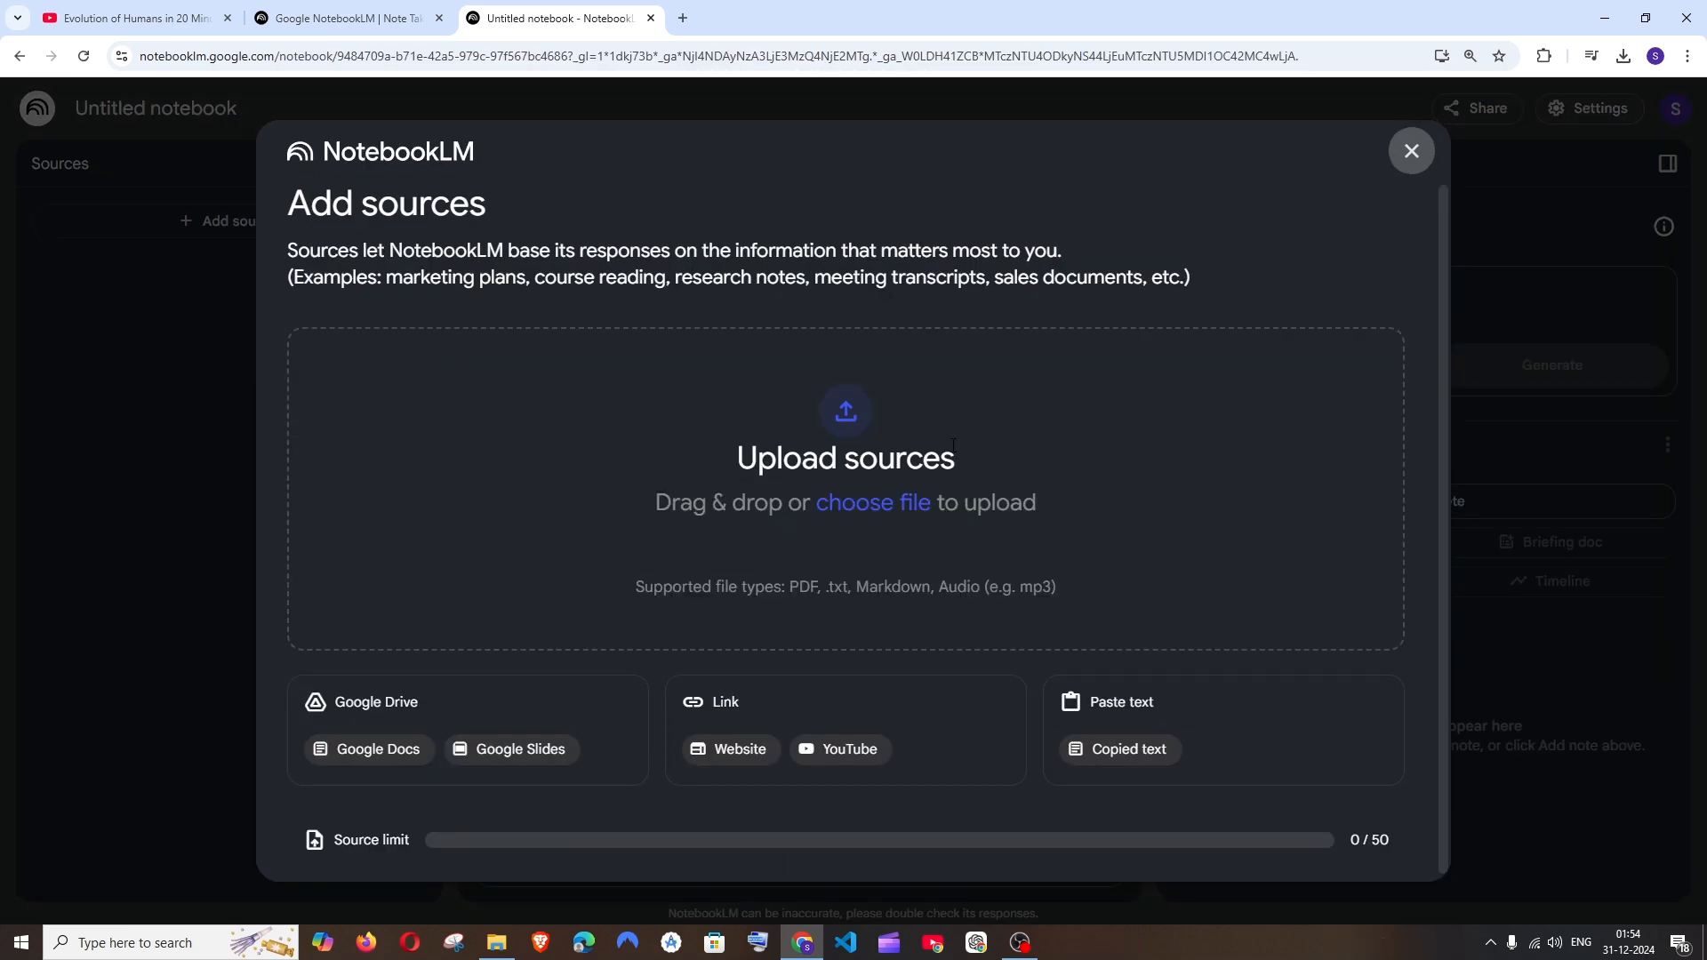
- Add the PDF "Untitled document" from the Downloads folder as a source for the notebook
{"action": "left_click", "coordinate": [1411, 150]}
{"action": "left_click", "coordinate": [259, 218]}
{"action": "left_click", "coordinate": [866, 505]}
{"action": "left_click", "coordinate": [240, 151]}
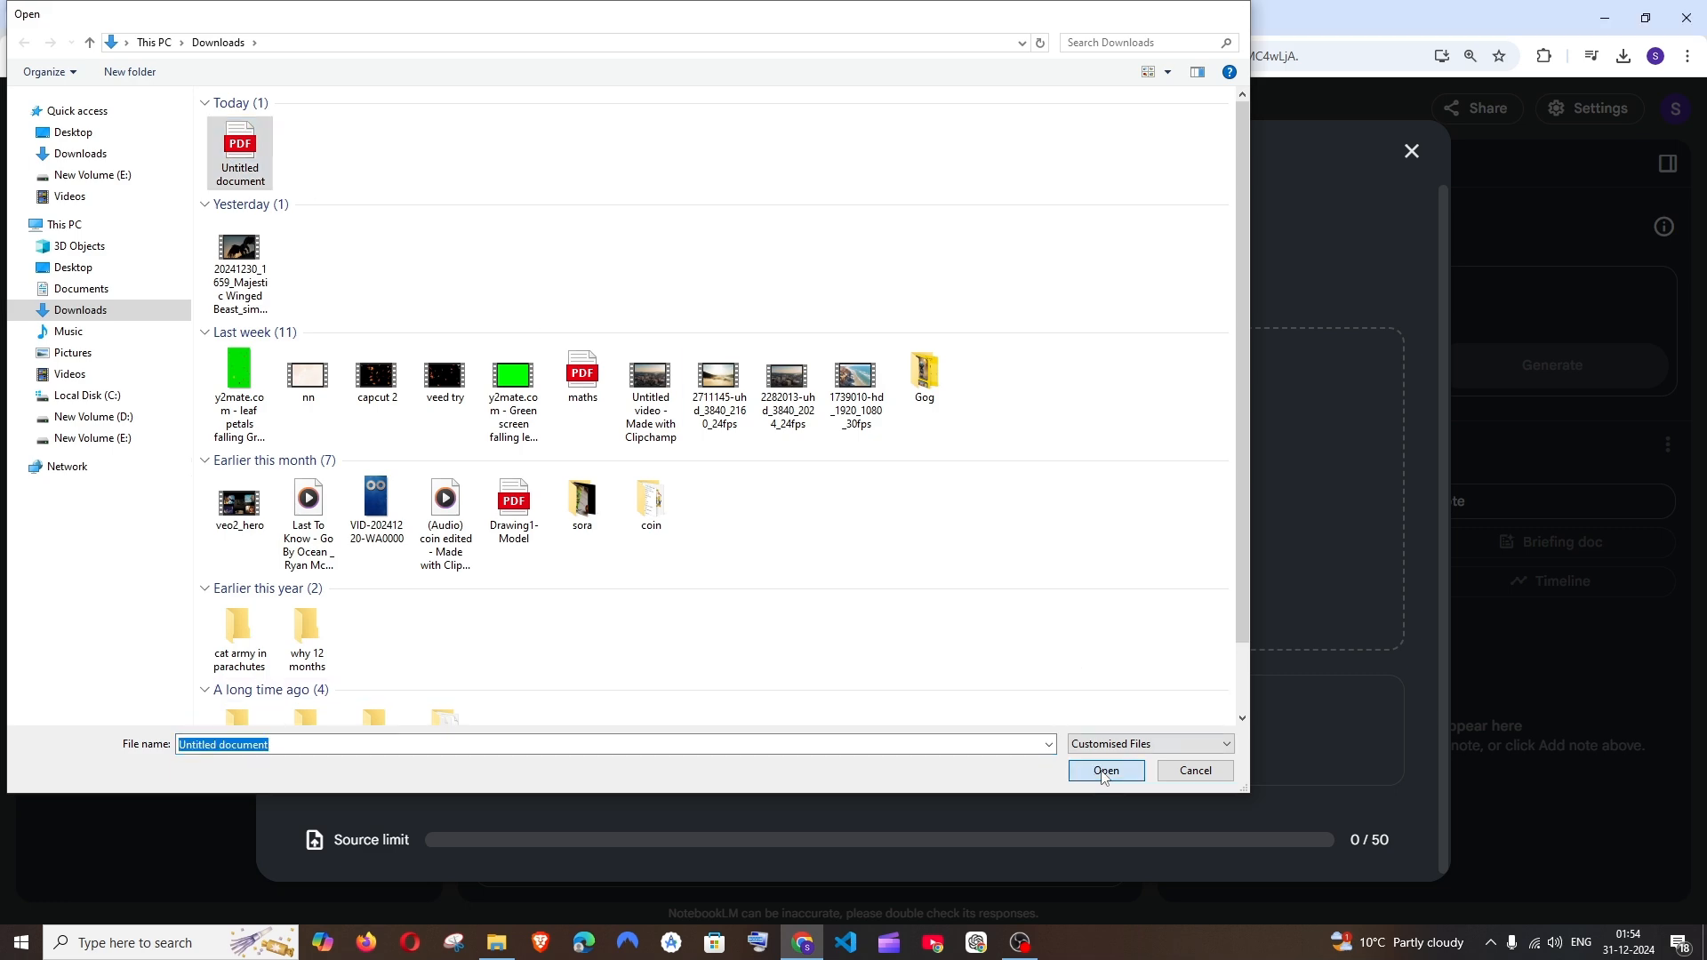
{"action": "left_click", "coordinate": [1105, 771]}
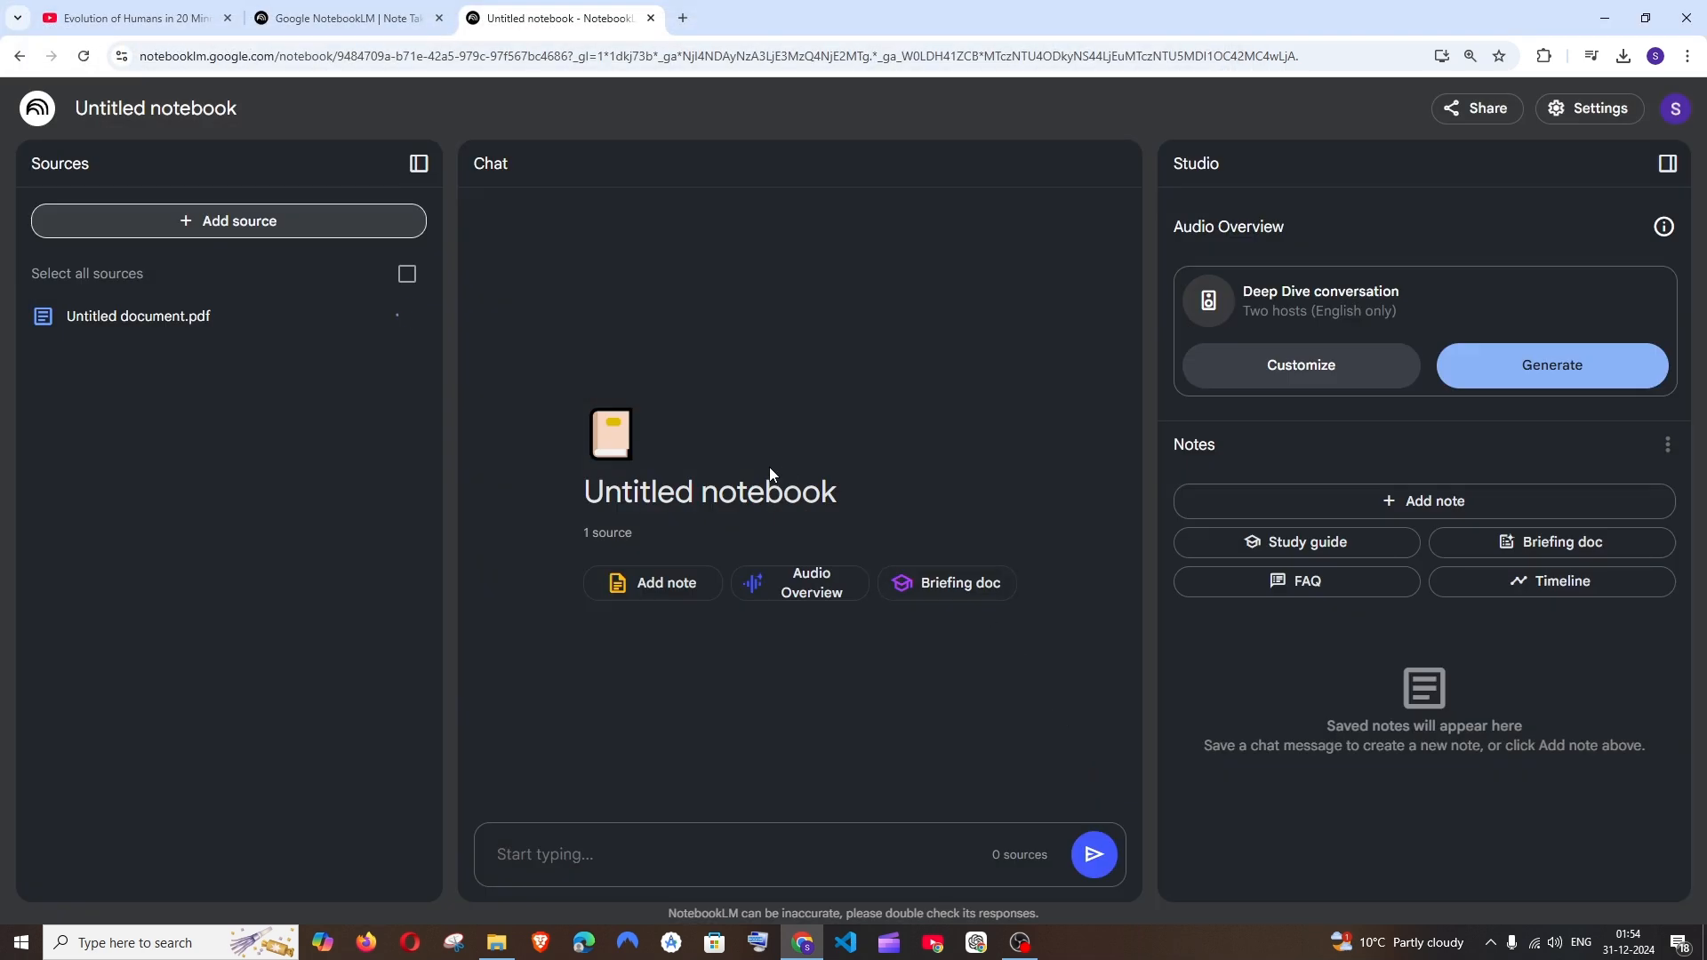
{"action": "left_click", "coordinate": [272, 221]}
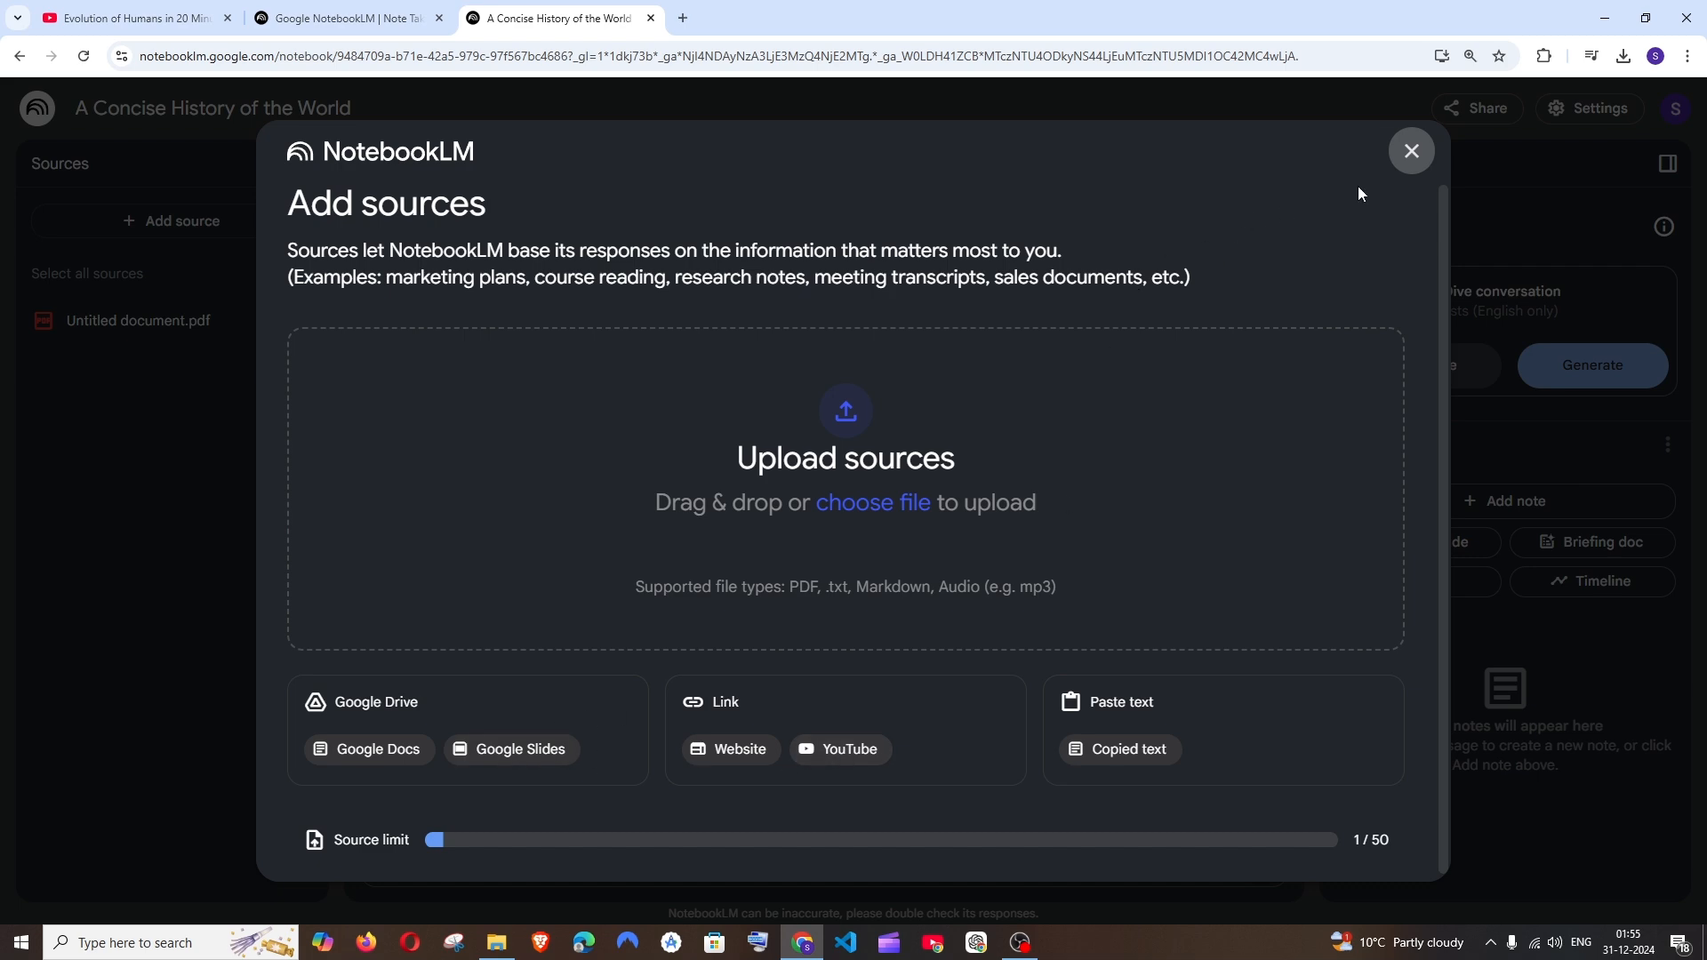
{"action": "left_click", "coordinate": [1414, 163]}
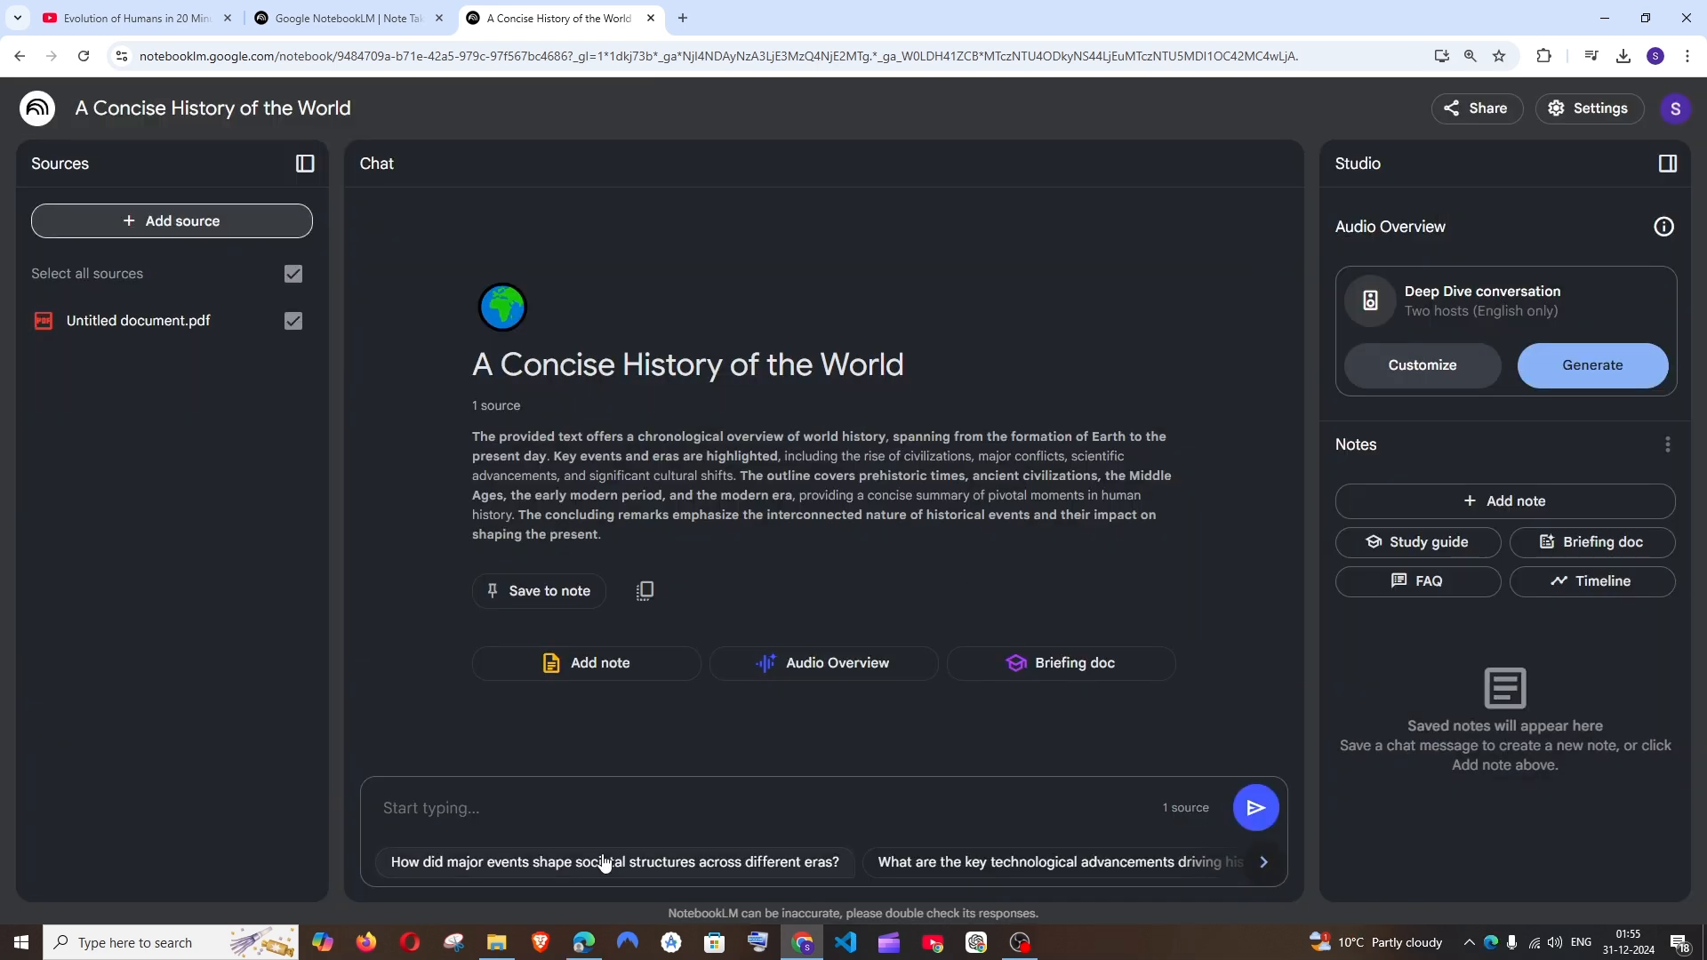
- Switch to Microsoft Edge to skim the original world history PDF, and return to the notebook
{"action": "left_click", "coordinate": [584, 948]}
{"action": "scroll", "coordinate": [656, 587], "scroll_direction": "down", "scroll_amount": 7}
{"action": "scroll", "coordinate": [658, 569], "scroll_direction": "up", "scroll_amount": 13}
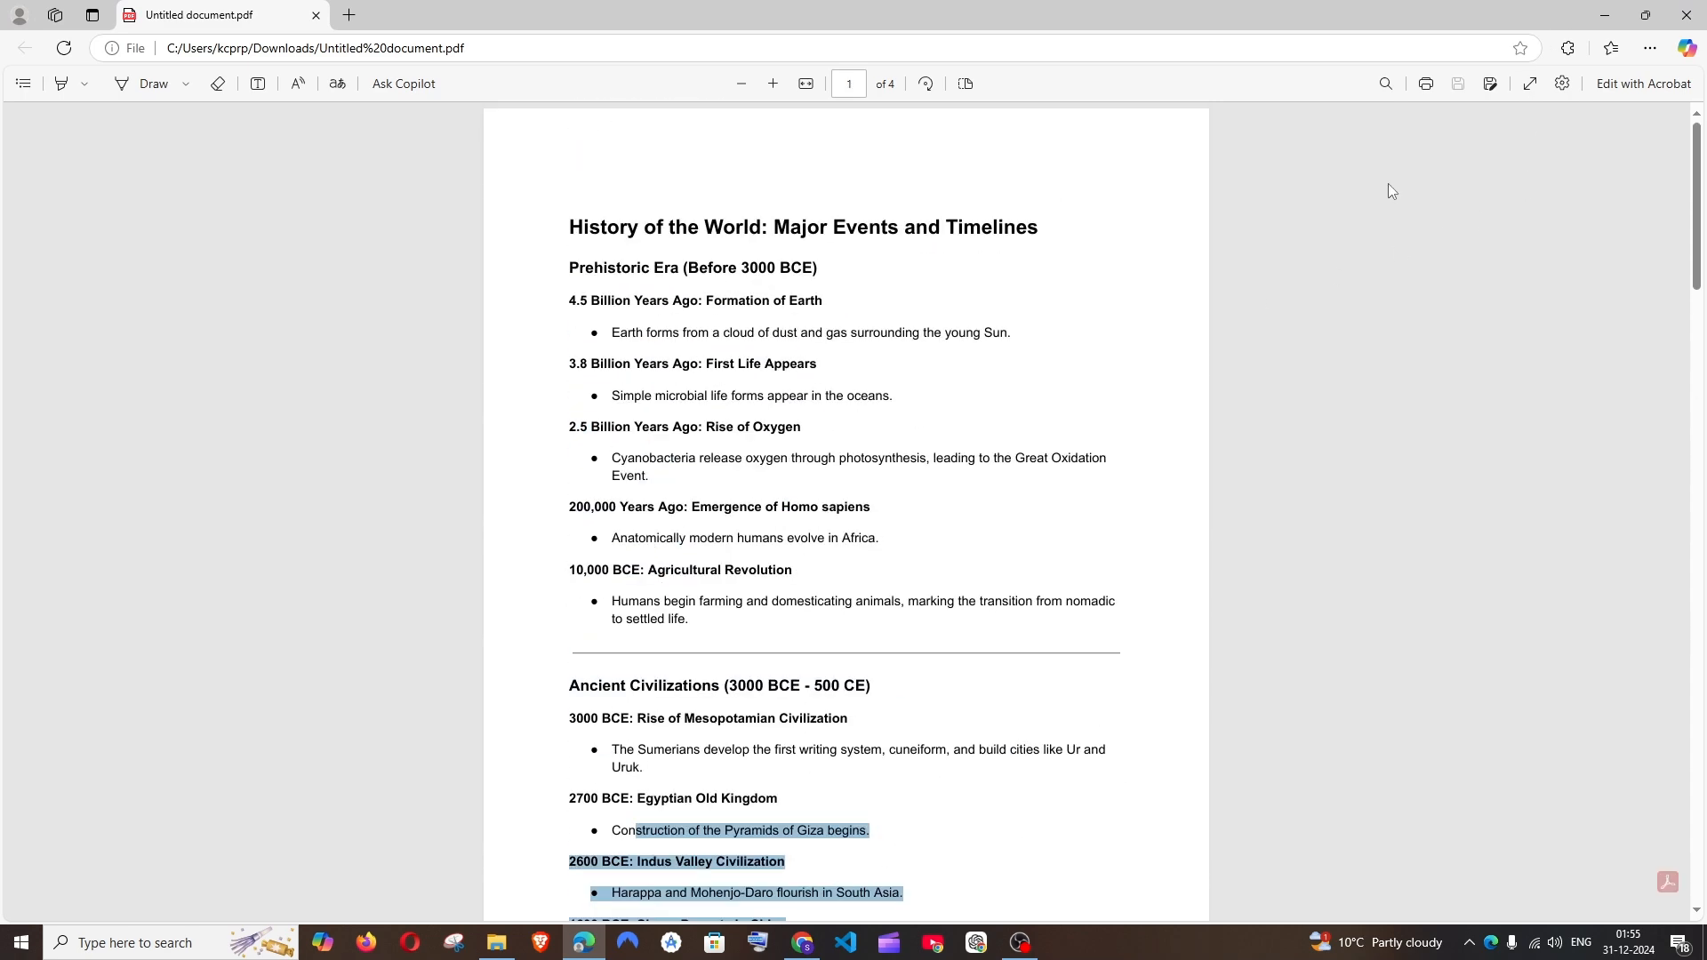
{"action": "left_click", "coordinate": [1604, 15]}
- Ask the notebook chat "can u tell me what happened between 1000 and 2000 AD?"
{"action": "left_click", "coordinate": [630, 812]}
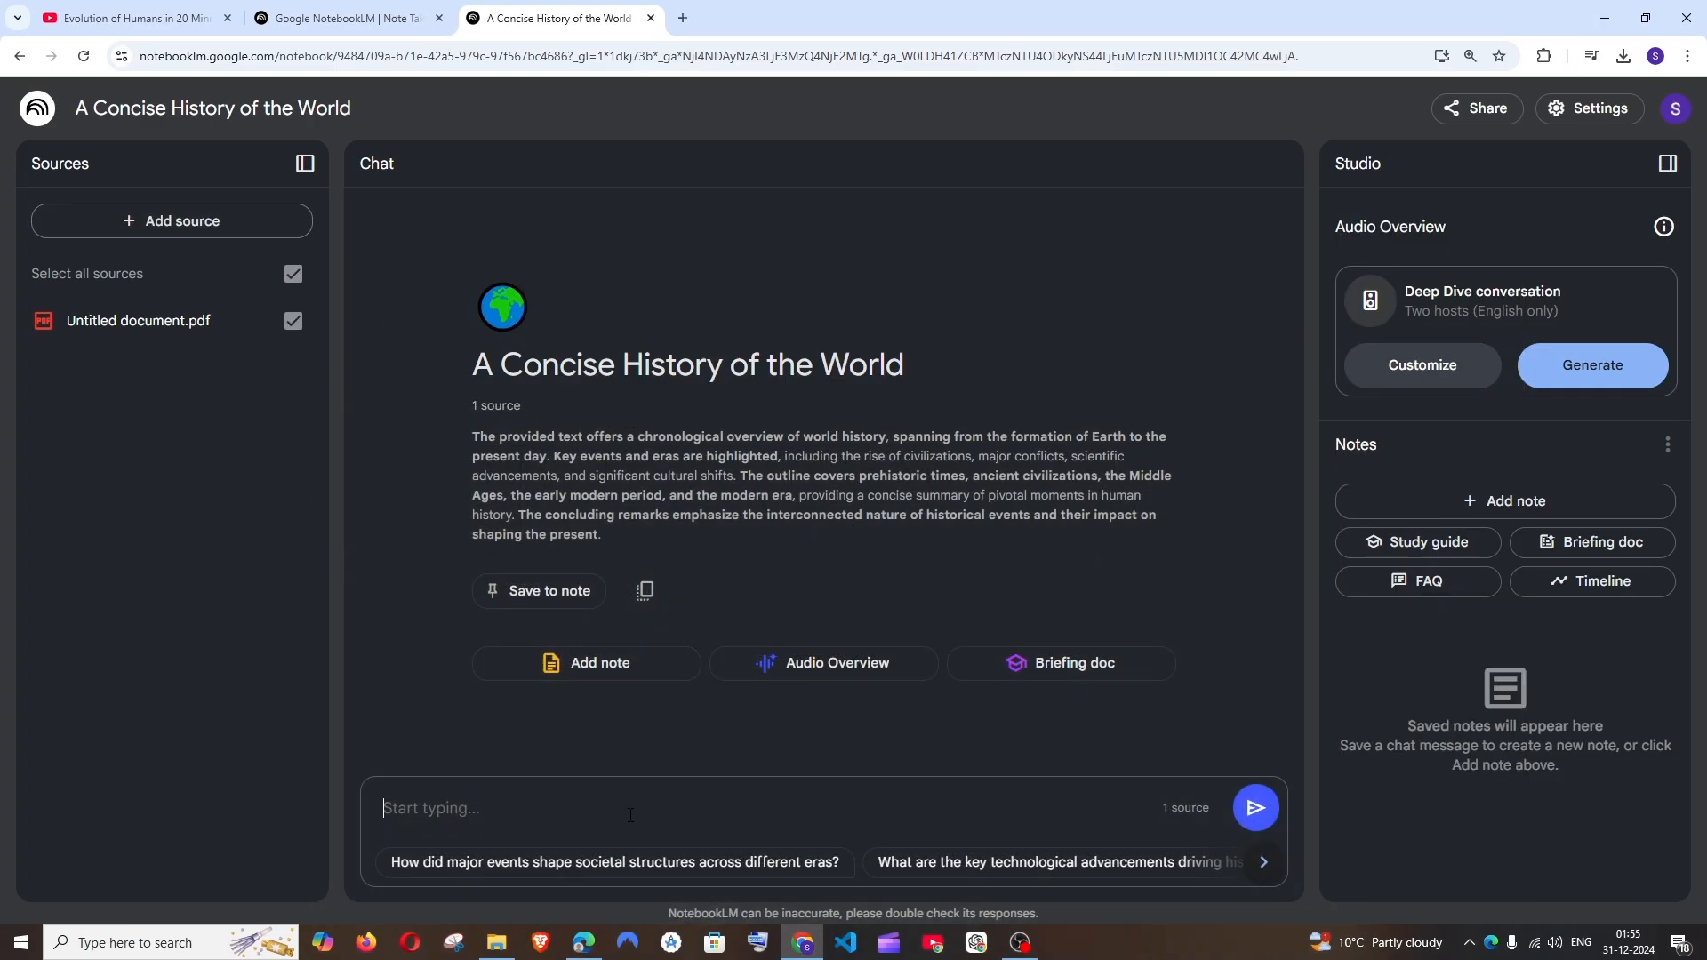
{"action": "type", "text": "can u tell me what happened between 1000 and 2000 AD"}
{"action": "type", "text": "?"}
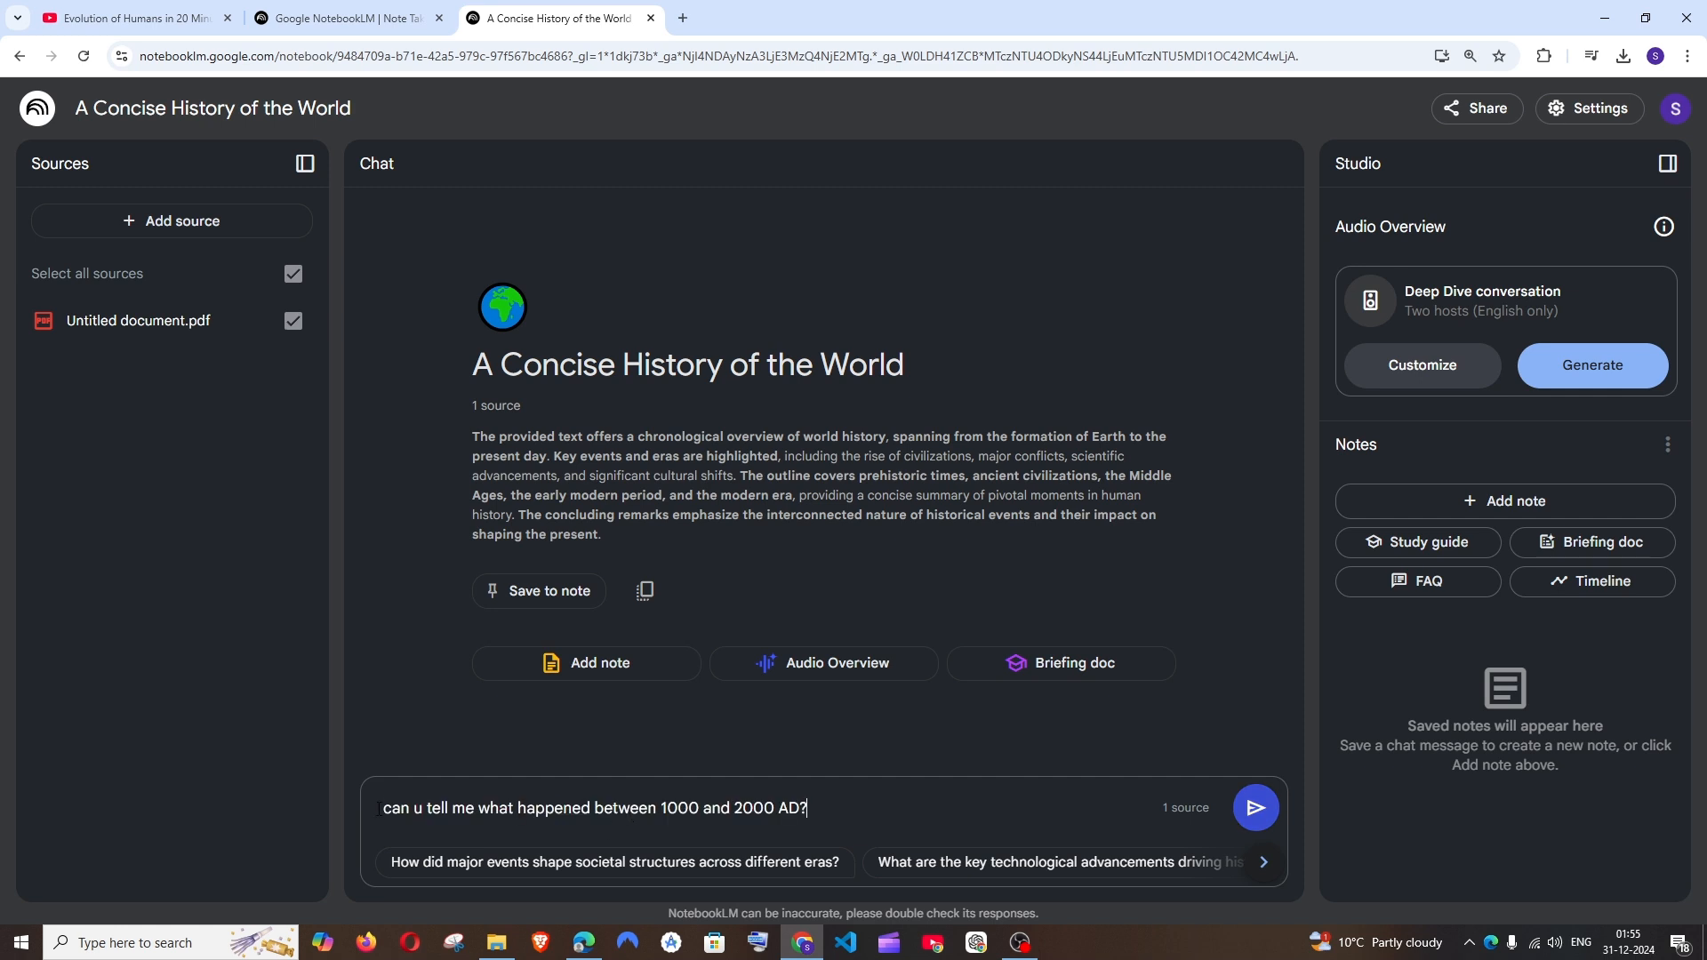
{"action": "key", "text": "ctrl+a"}
{"action": "left_click", "coordinate": [1255, 809]}
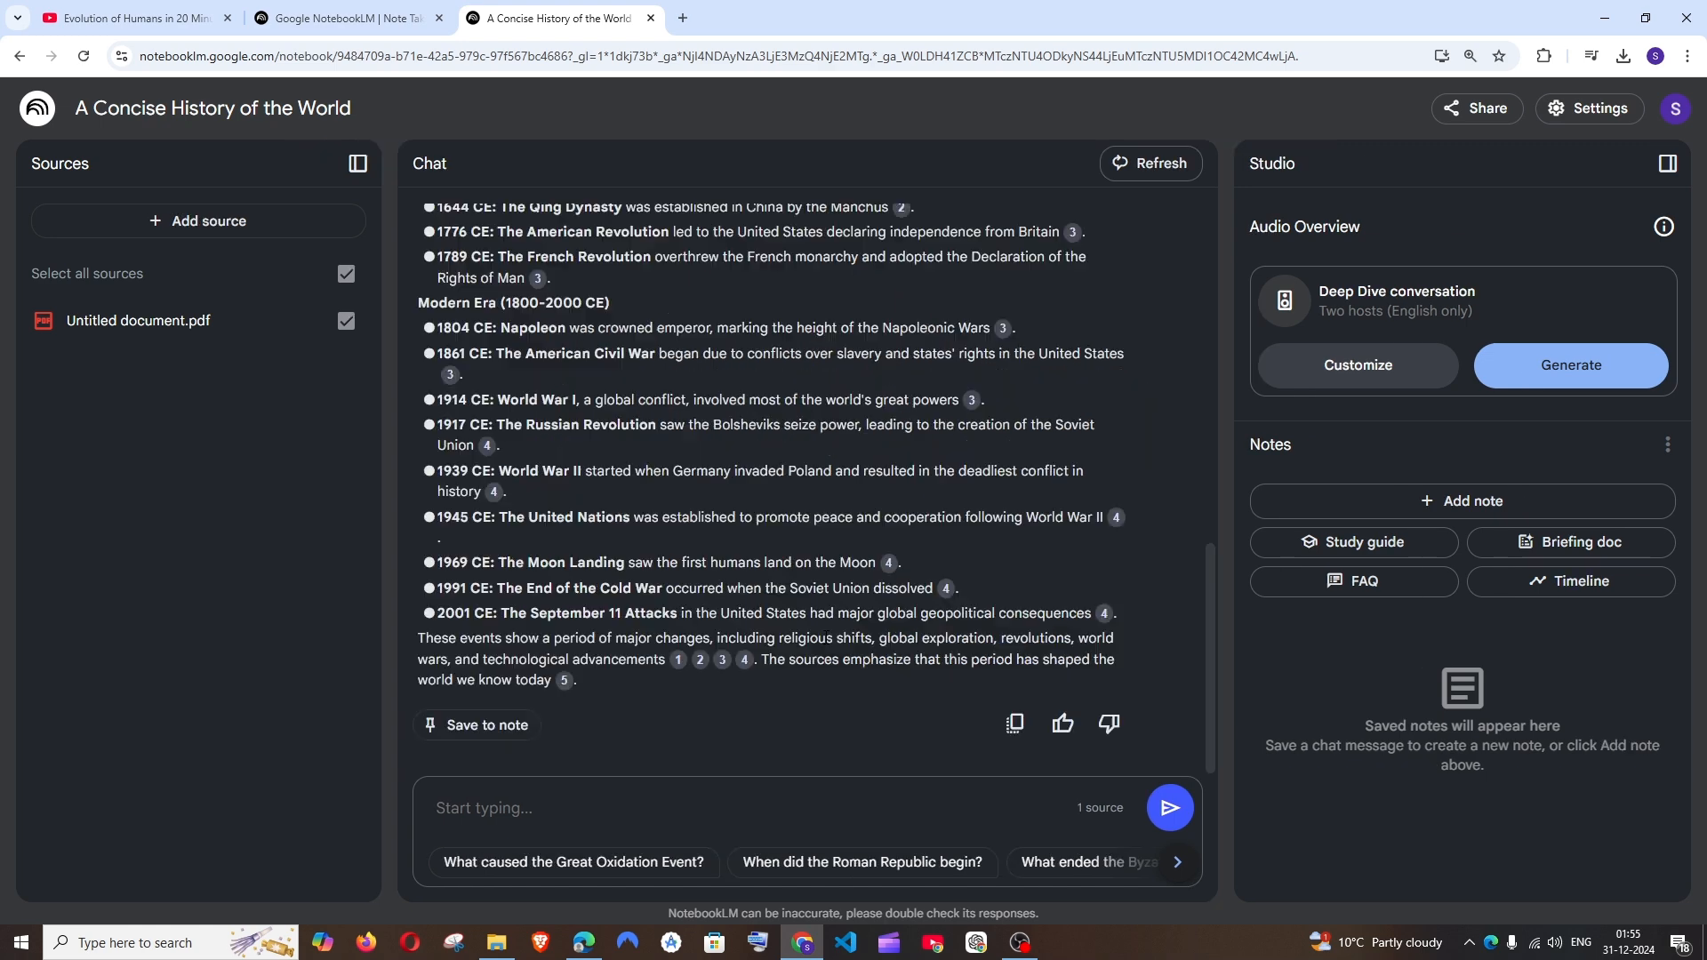
- Read through the chat answer, examining its dated events by era and their source citations
{"action": "scroll", "coordinate": [737, 640], "scroll_direction": "up", "scroll_amount": 10}
{"action": "left_click_drag", "start_coordinate": [447, 468], "coordinate": [637, 515]}
{"action": "scroll", "coordinate": [637, 515], "scroll_direction": "down", "scroll_amount": 6}
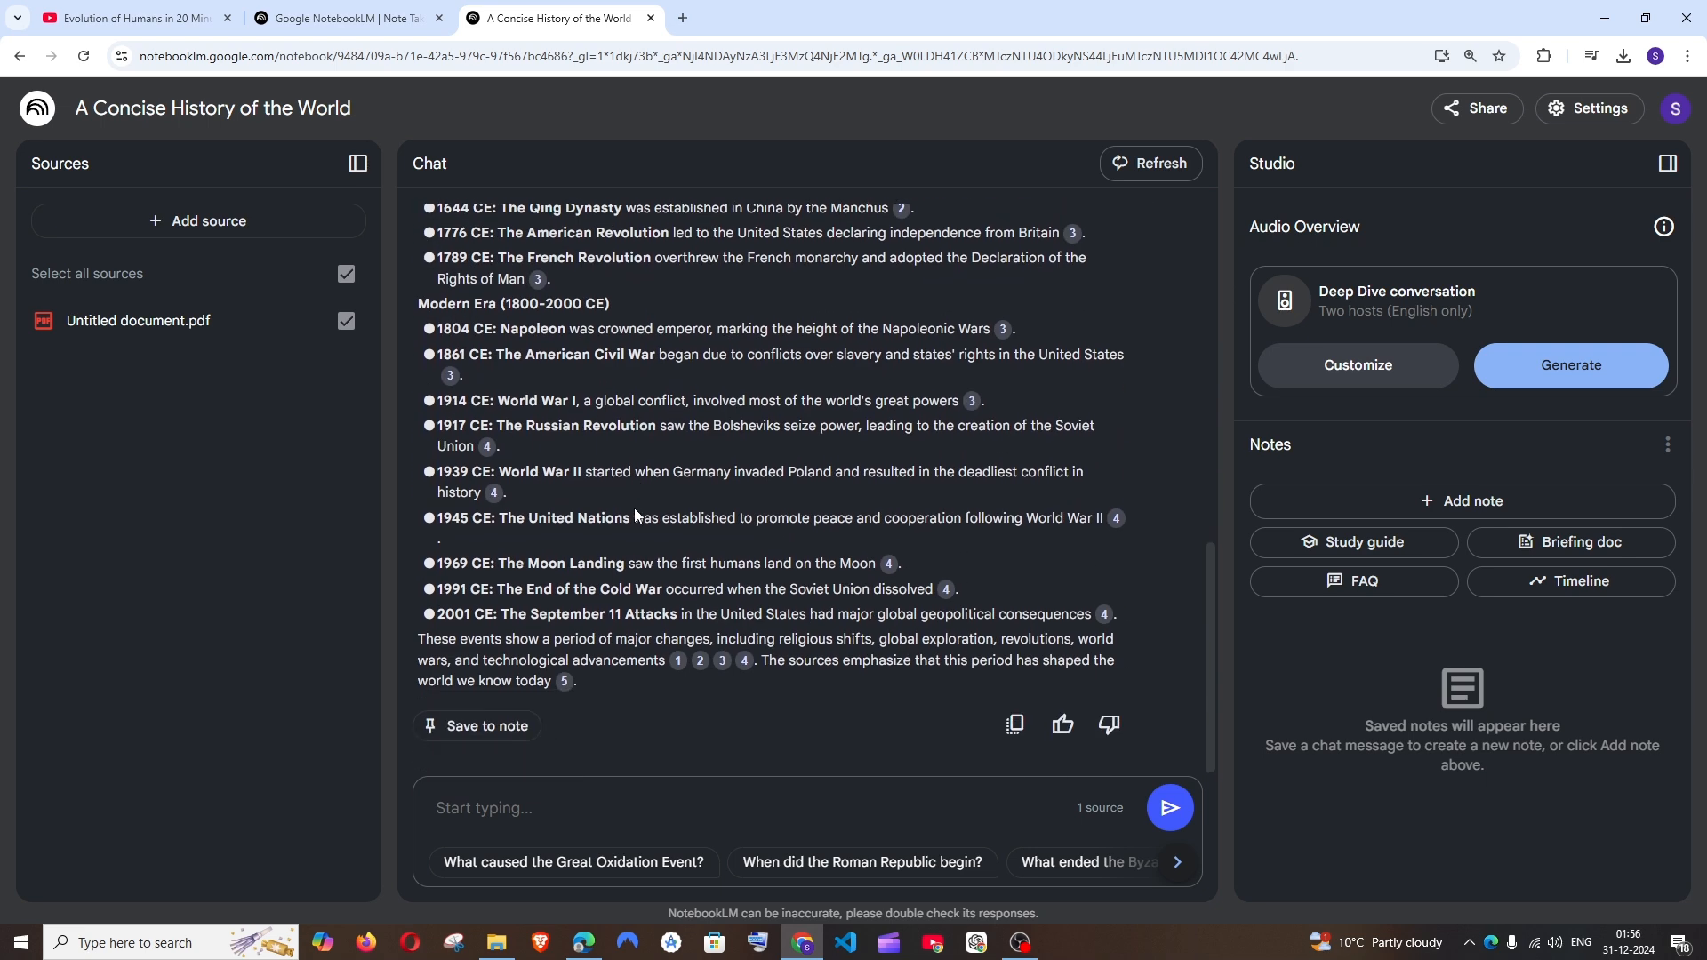
{"action": "scroll", "coordinate": [680, 667], "scroll_direction": "up", "scroll_amount": 3}
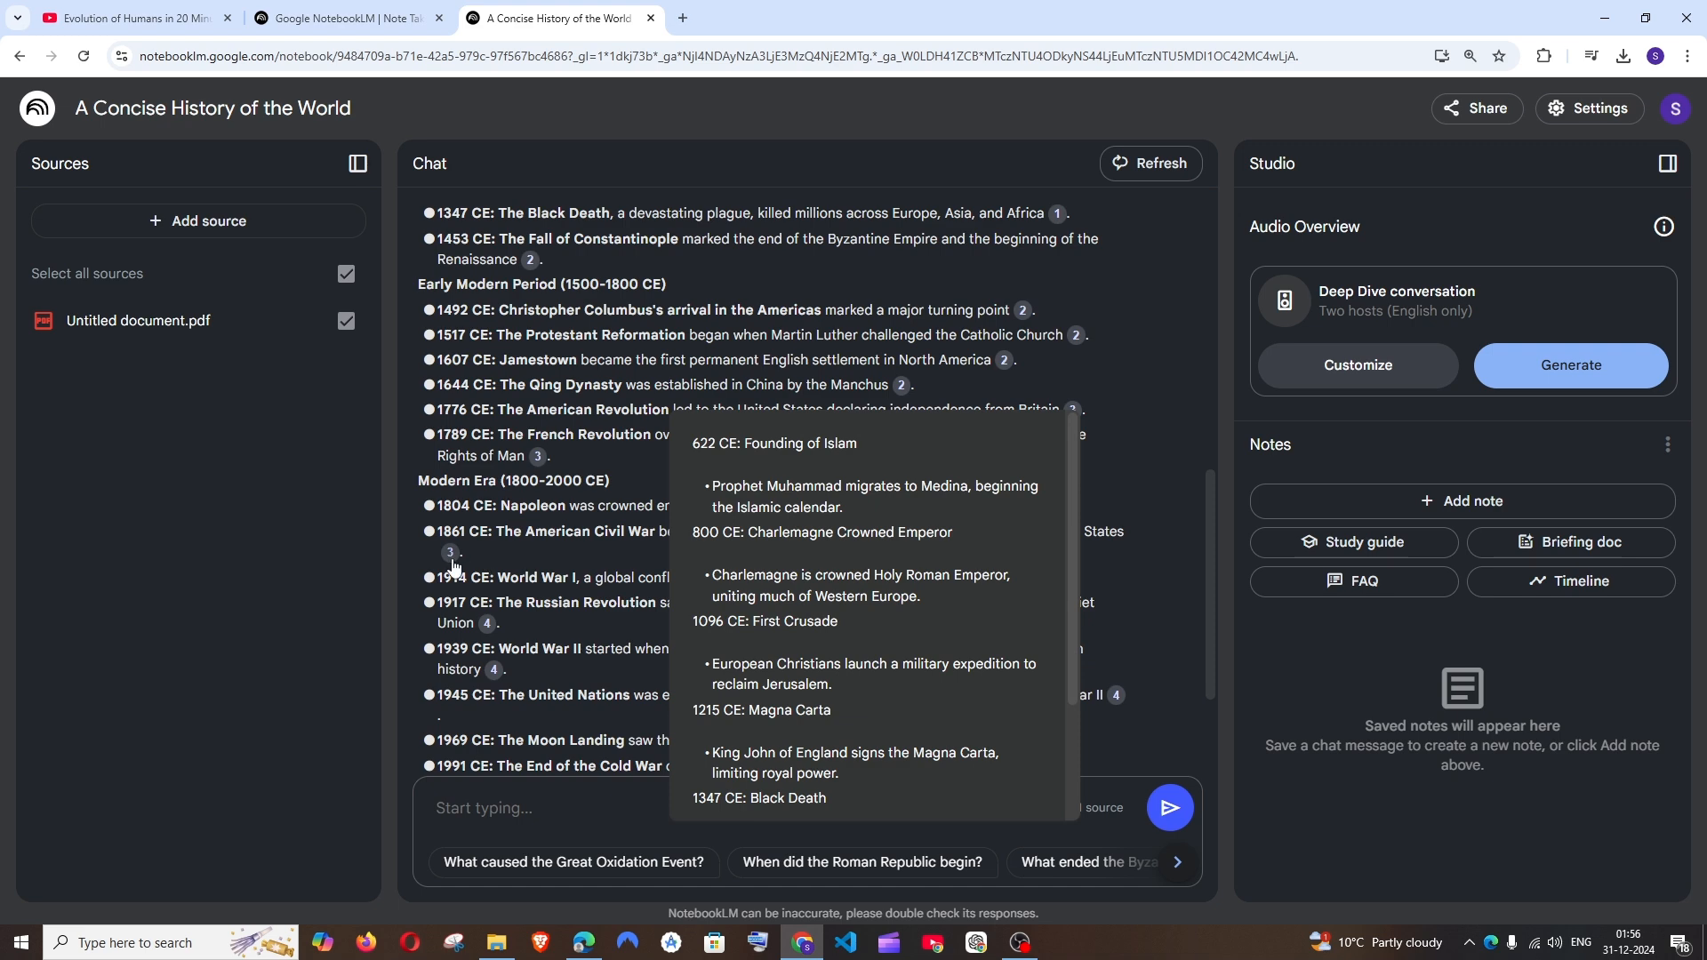
{"action": "scroll", "coordinate": [741, 476], "scroll_direction": "down", "scroll_amount": 2}
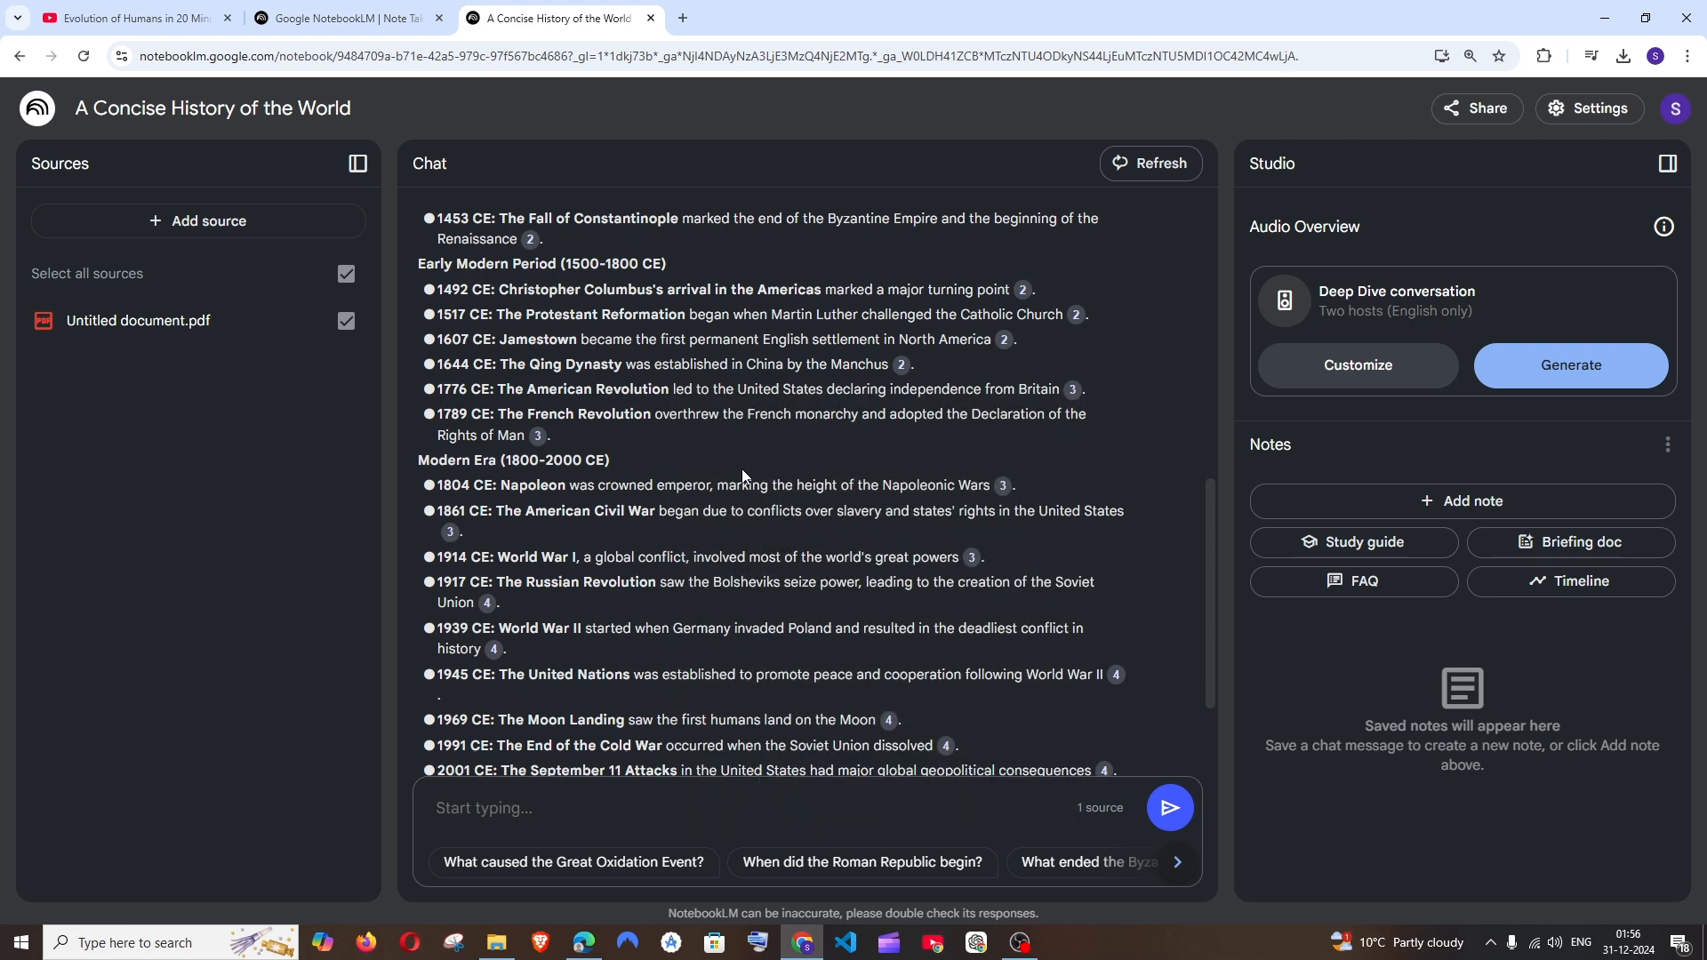
{"action": "scroll", "coordinate": [743, 471], "scroll_direction": "up", "scroll_amount": 2}
{"action": "left_click_drag", "start_coordinate": [459, 467], "coordinate": [952, 488]}
{"action": "left_click", "coordinate": [762, 518]}
{"action": "scroll", "coordinate": [763, 517], "scroll_direction": "down", "scroll_amount": 4}
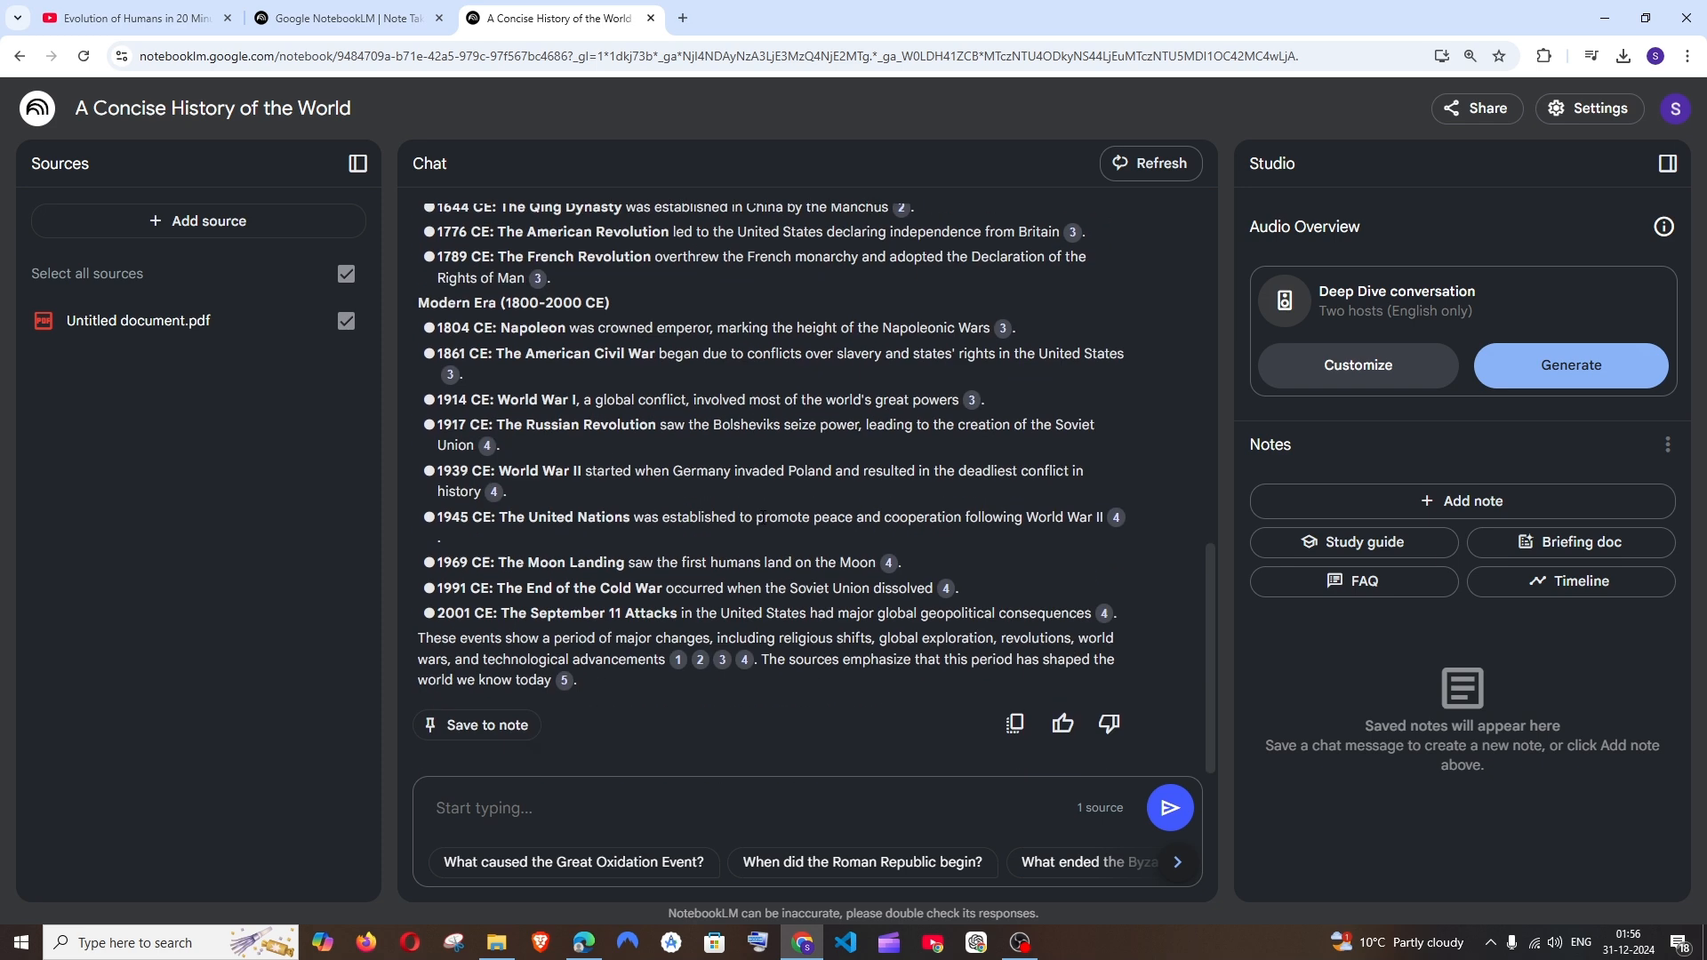
{"action": "scroll", "coordinate": [761, 520], "scroll_direction": "up", "scroll_amount": 1}
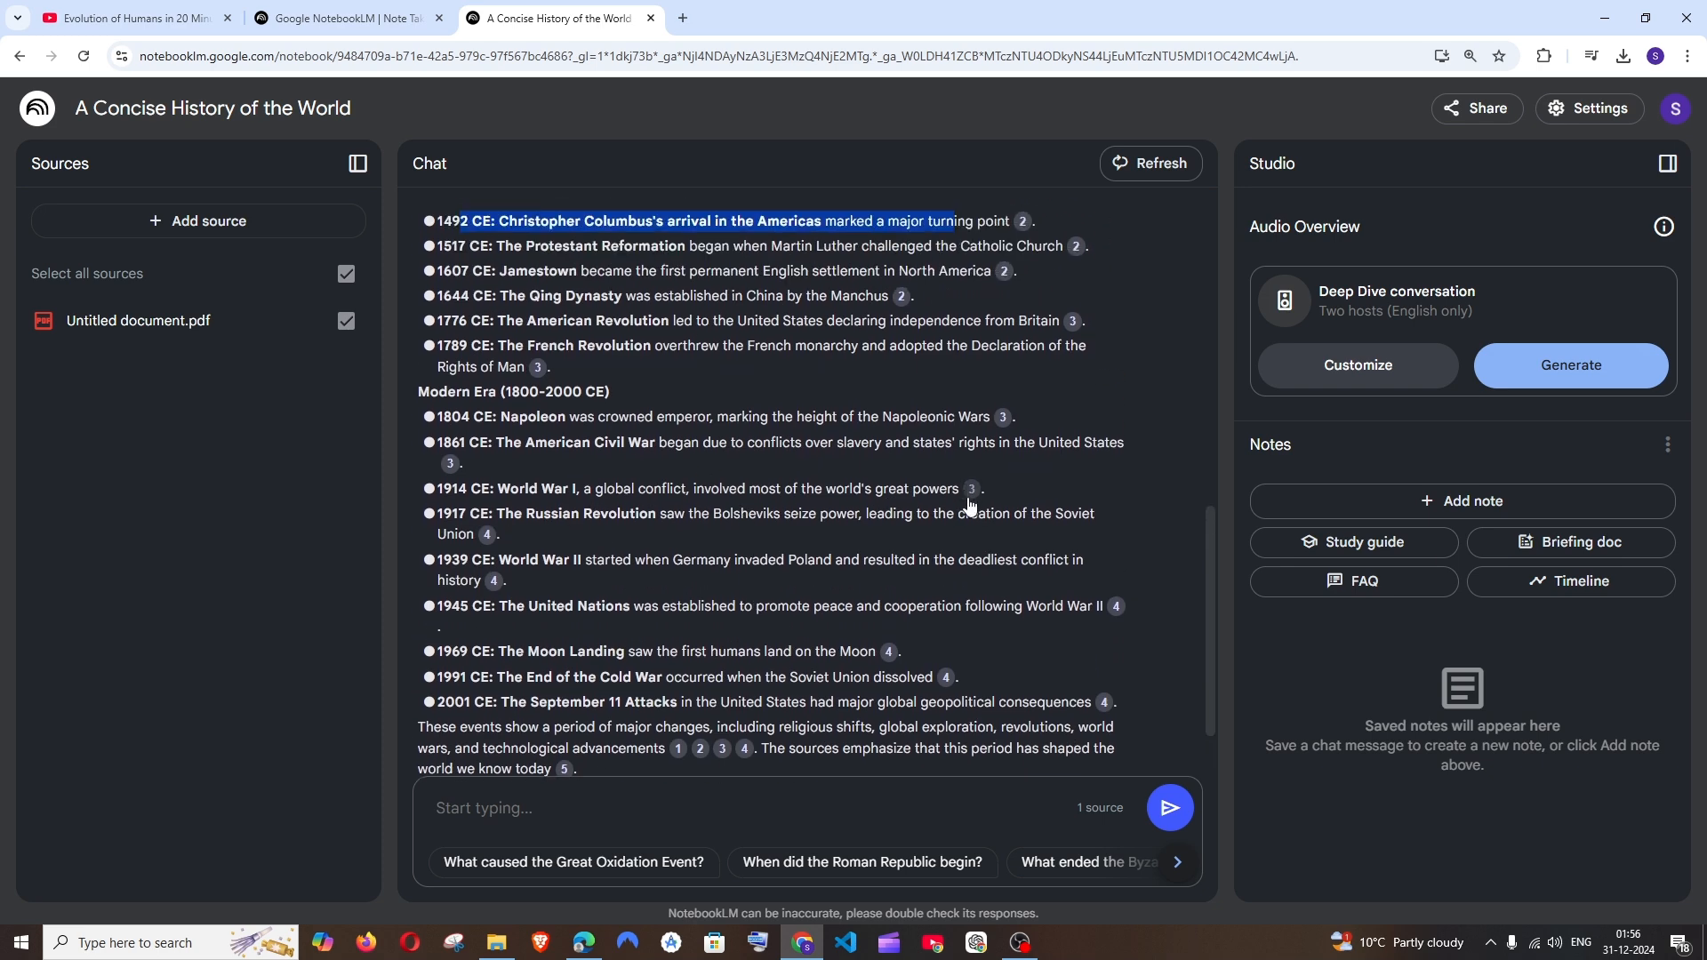
- Open the source passage cited for the 1914 World War I entry, examine the highlighted text, and close the source view
{"action": "mouse_move", "coordinate": [972, 498]}
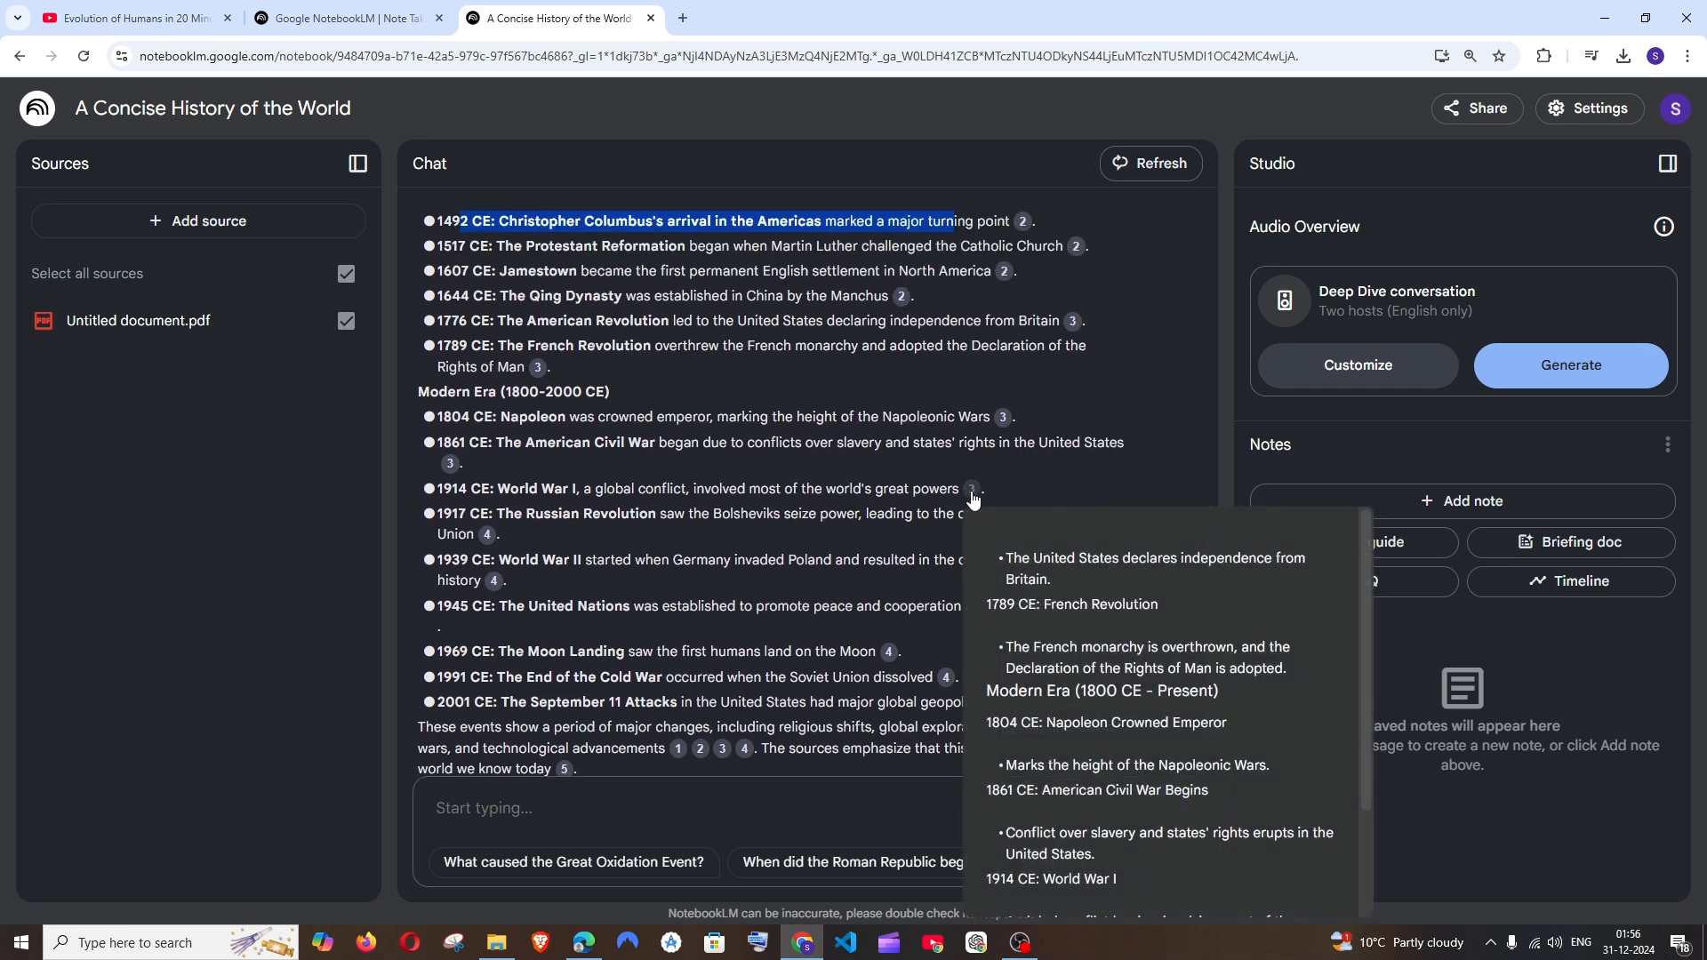
{"action": "left_click", "coordinate": [972, 498]}
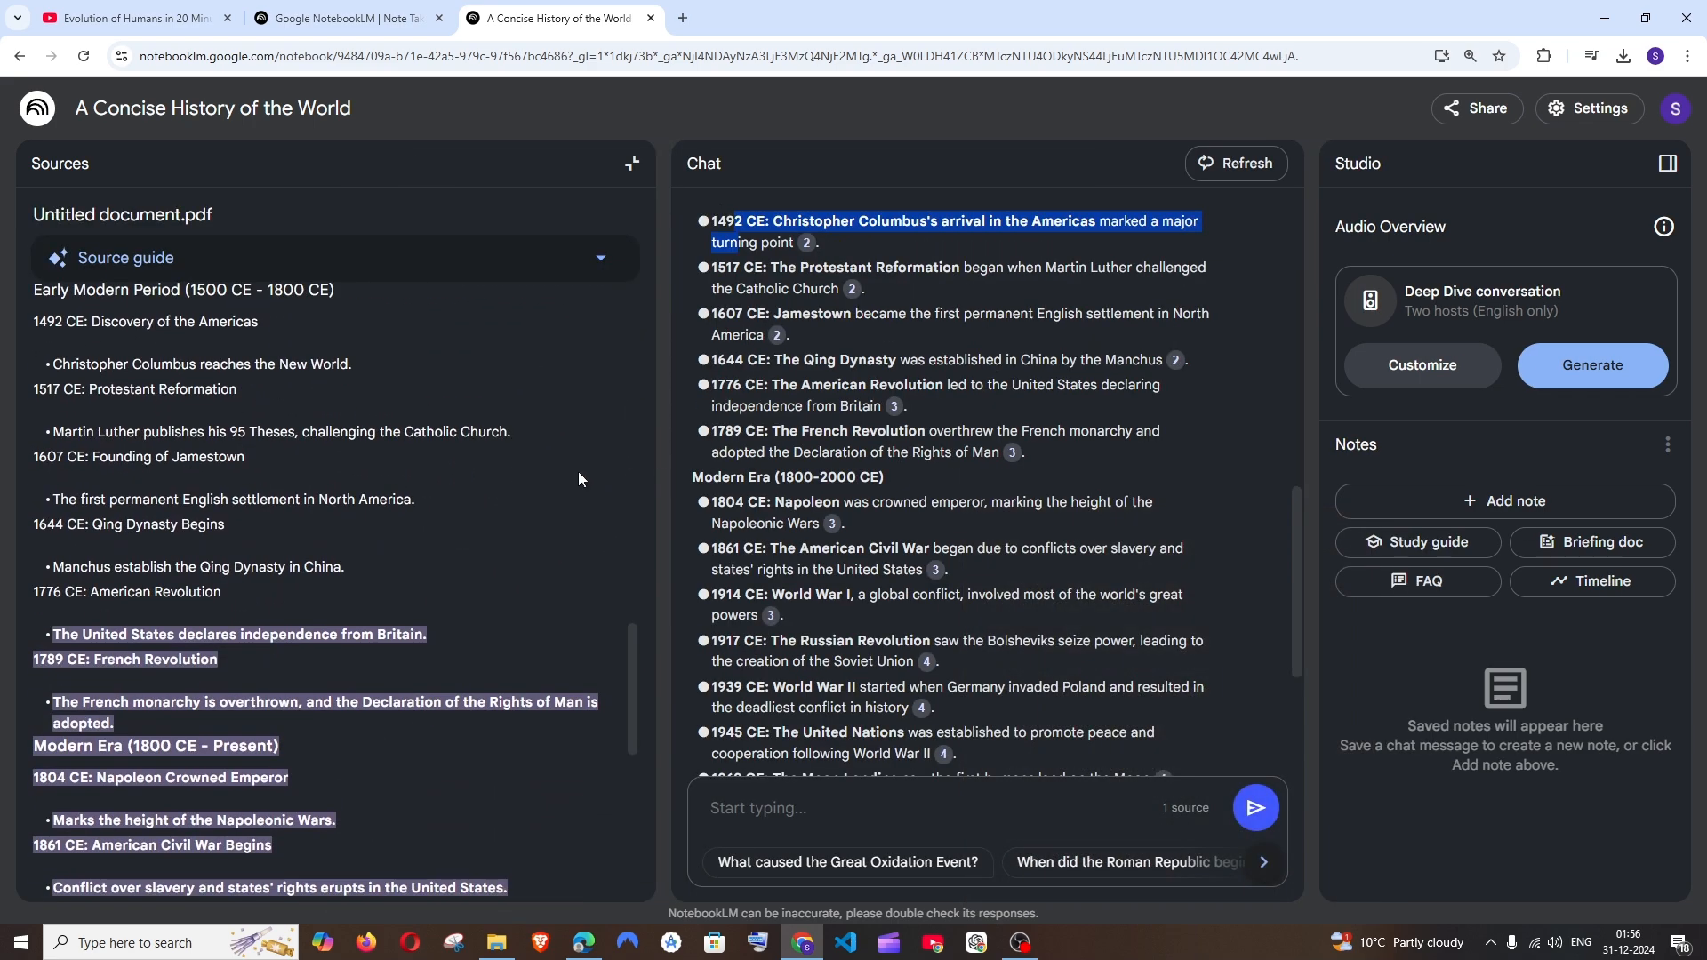
{"action": "scroll", "coordinate": [68, 553], "scroll_direction": "down", "scroll_amount": 6}
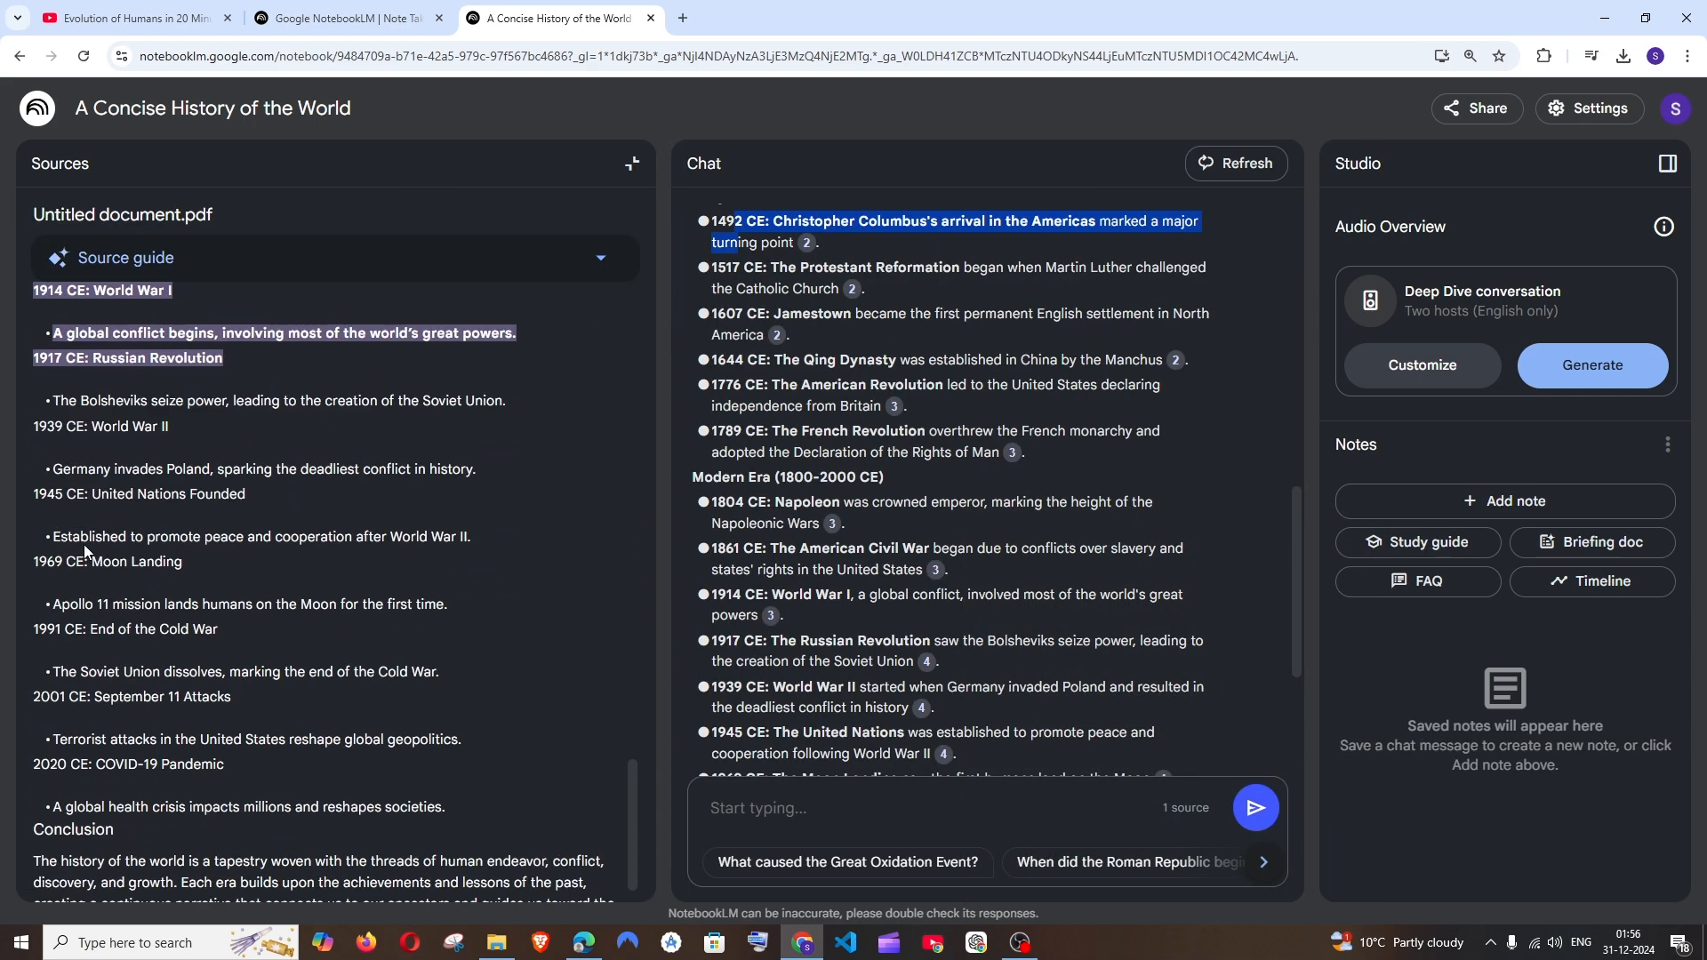
{"action": "scroll", "coordinate": [87, 559], "scroll_direction": "up", "scroll_amount": 4}
{"action": "left_click", "coordinate": [269, 715]}
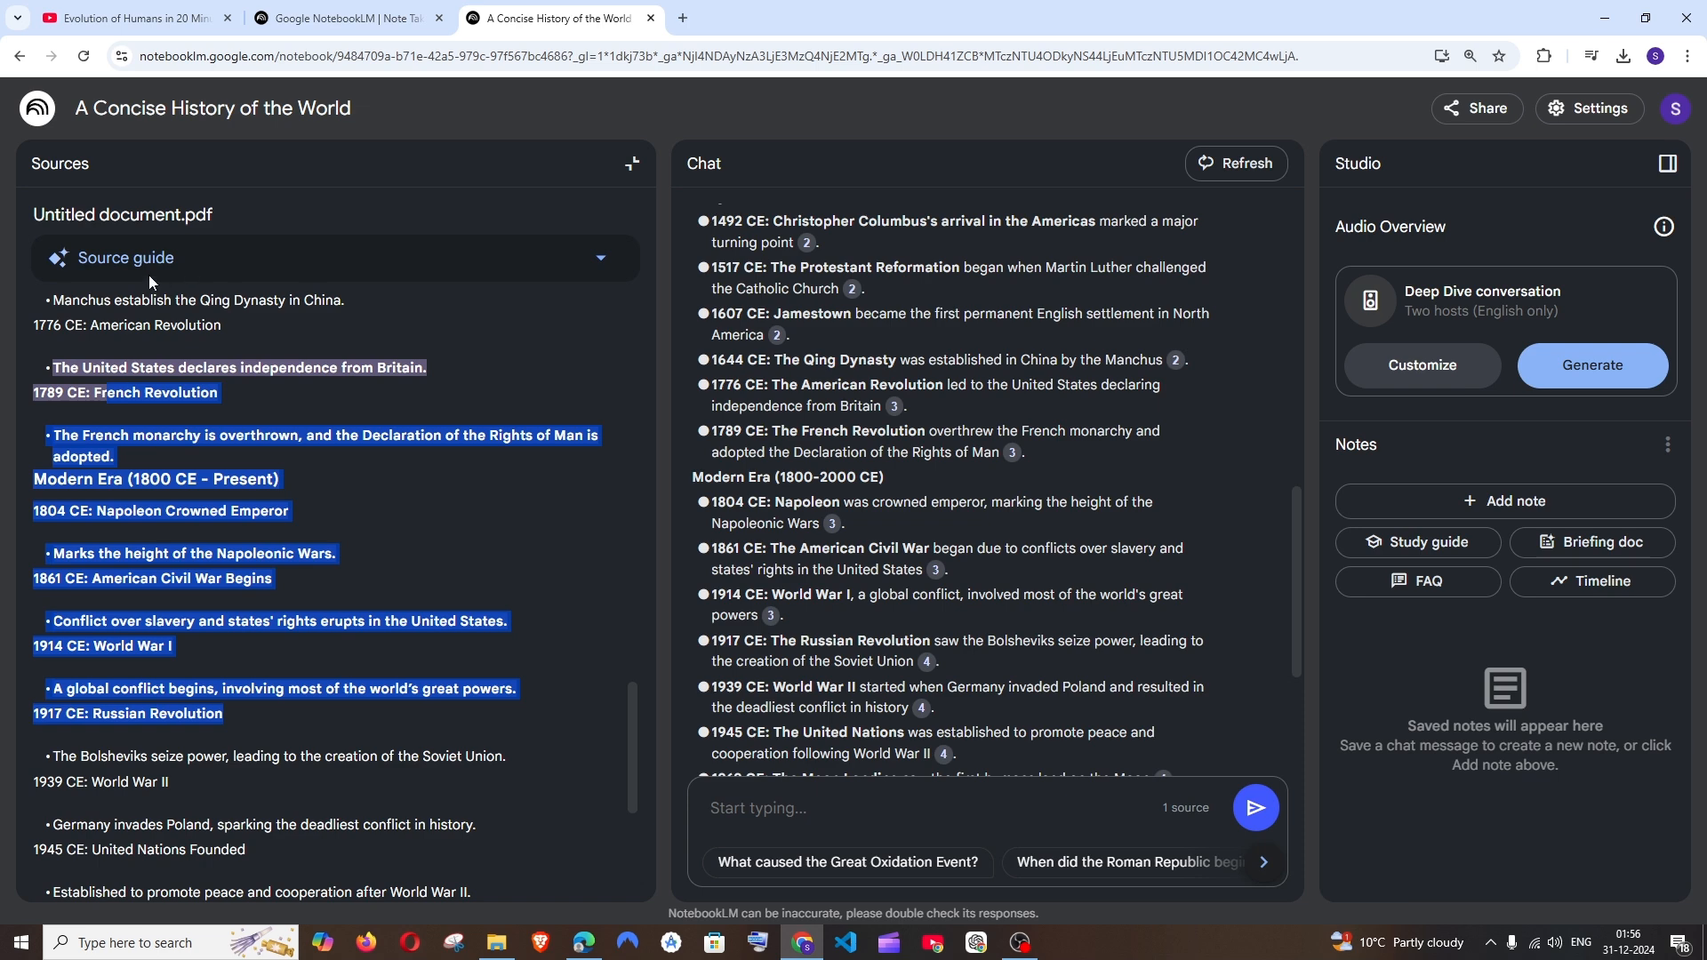
{"action": "left_click", "coordinate": [601, 258]}
{"action": "left_click", "coordinate": [601, 258]}
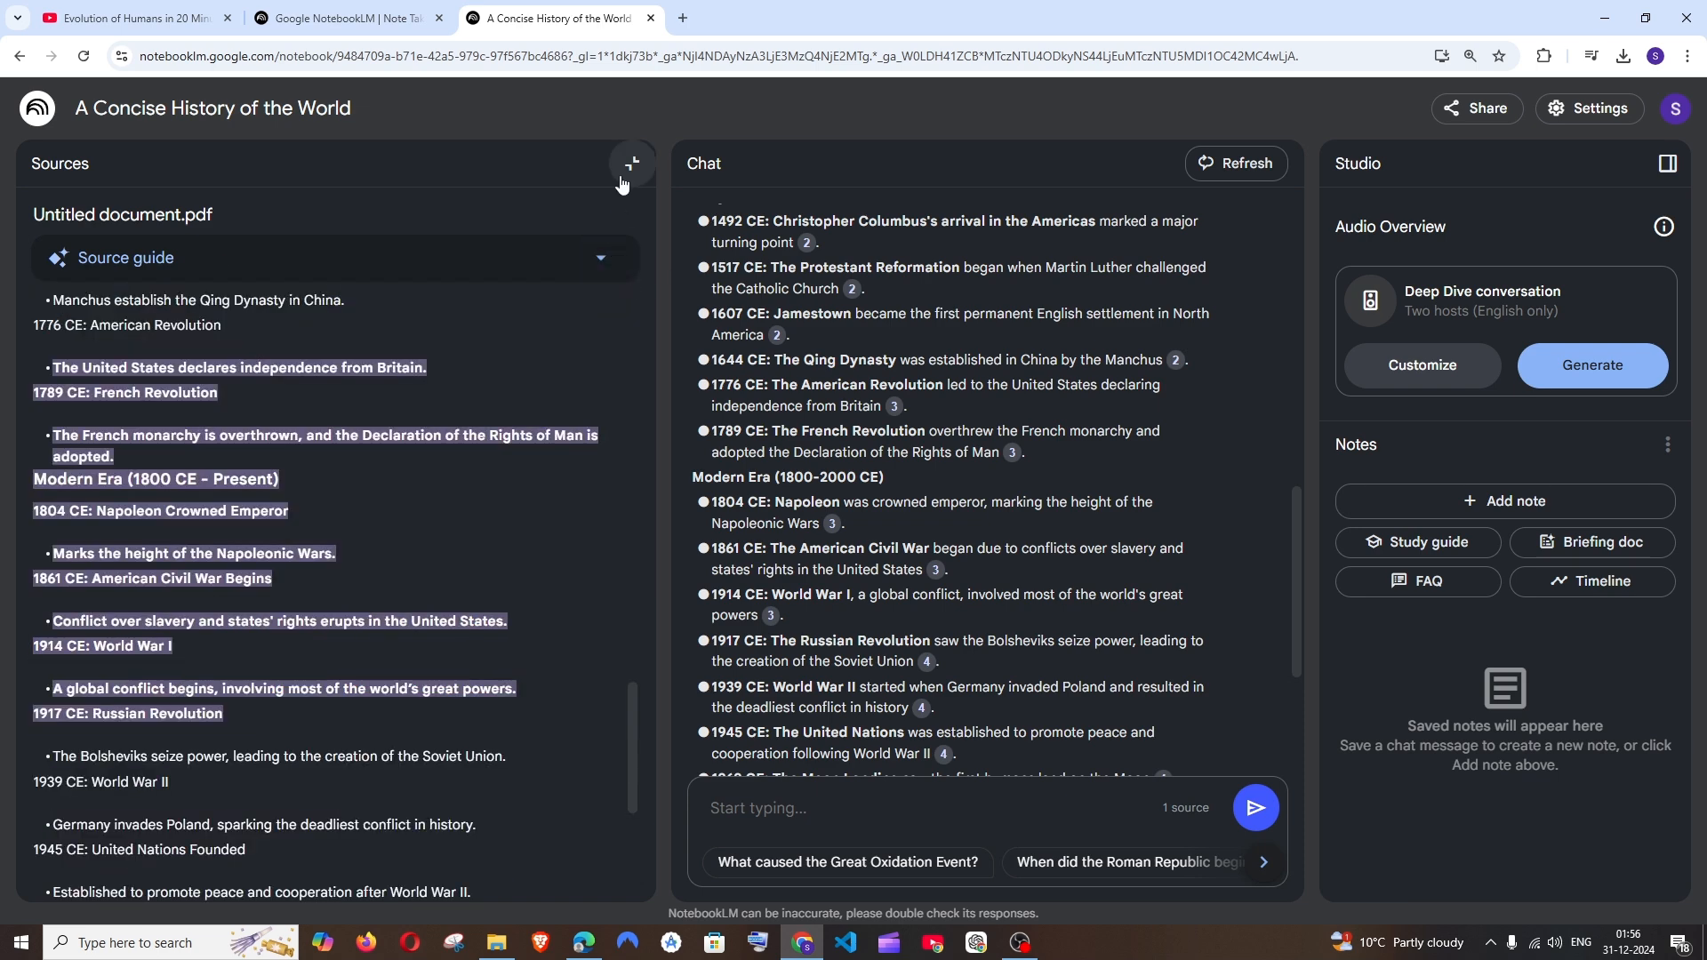
{"action": "left_click", "coordinate": [632, 163]}
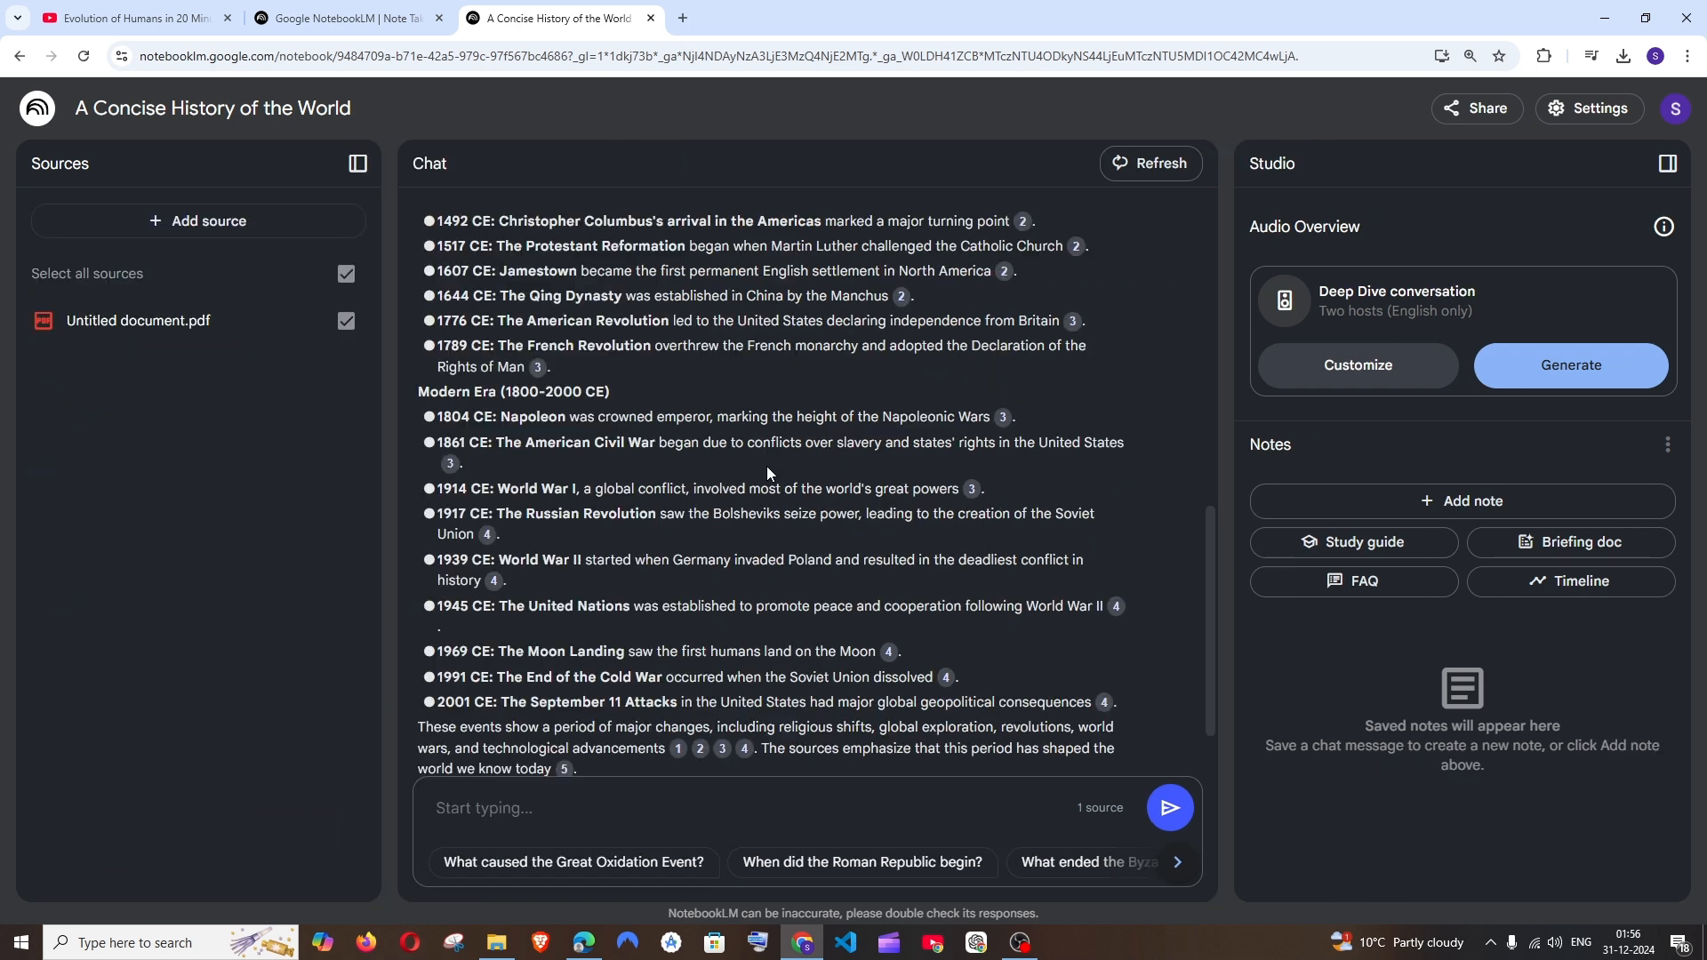
- Generate a briefing doc from the source, read through the resulting note, and close it
{"action": "scroll", "coordinate": [889, 563], "scroll_direction": "up", "scroll_amount": 1}
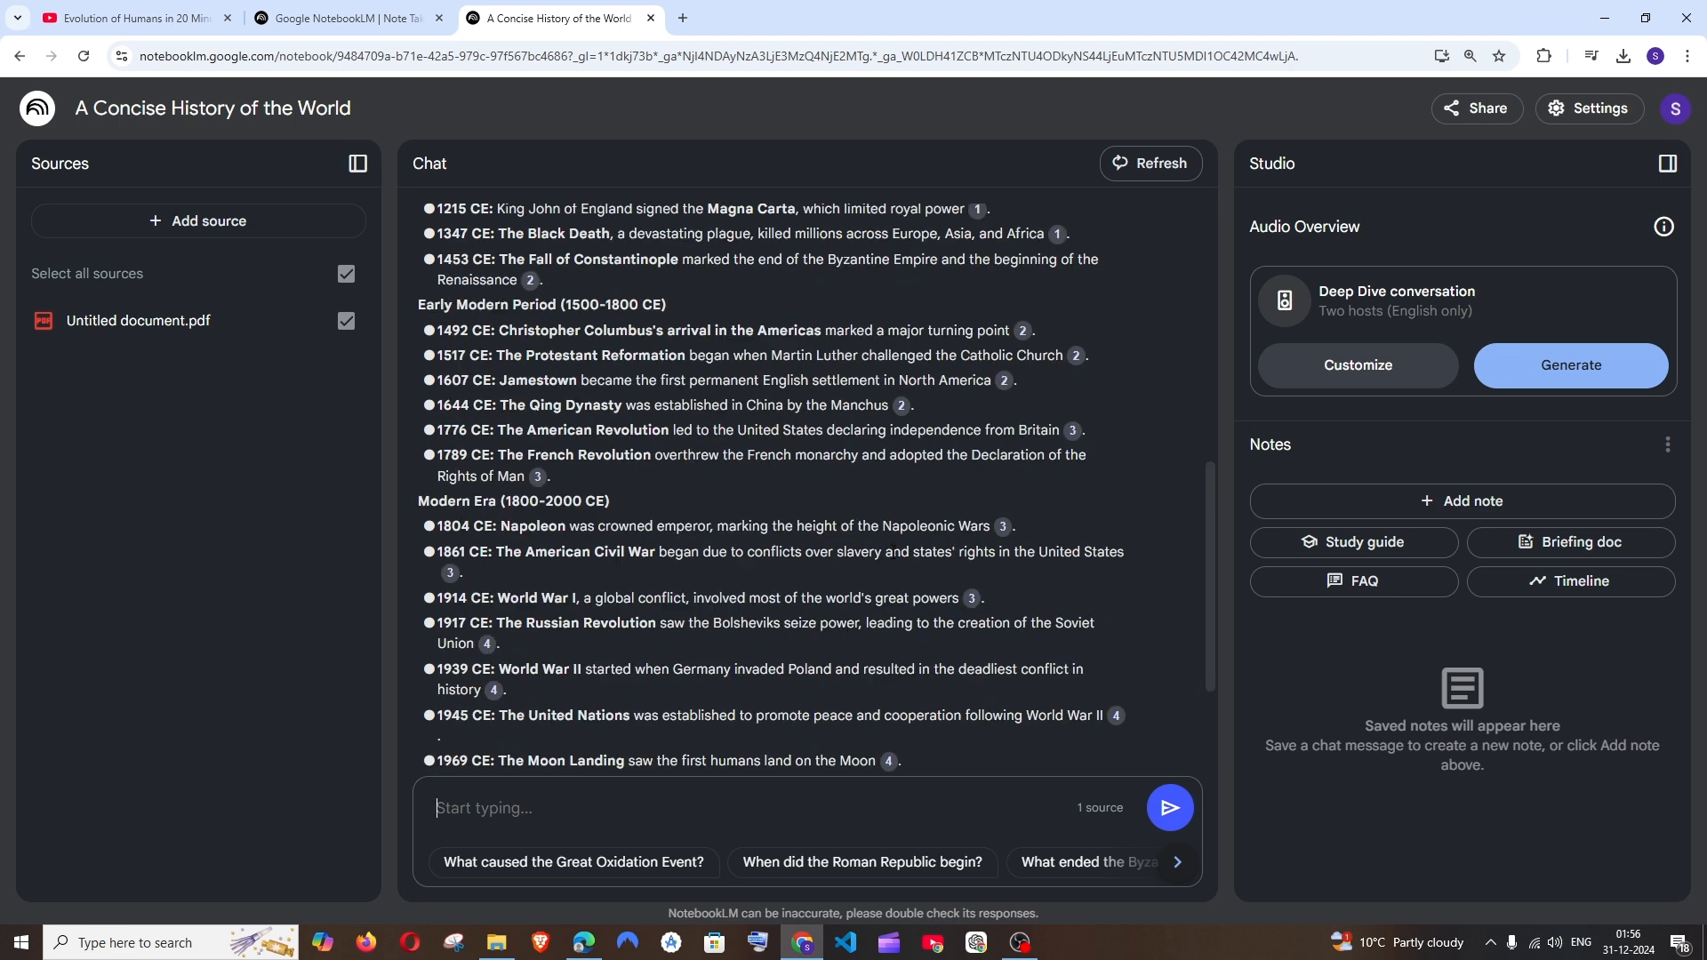
{"action": "left_click", "coordinate": [1589, 546]}
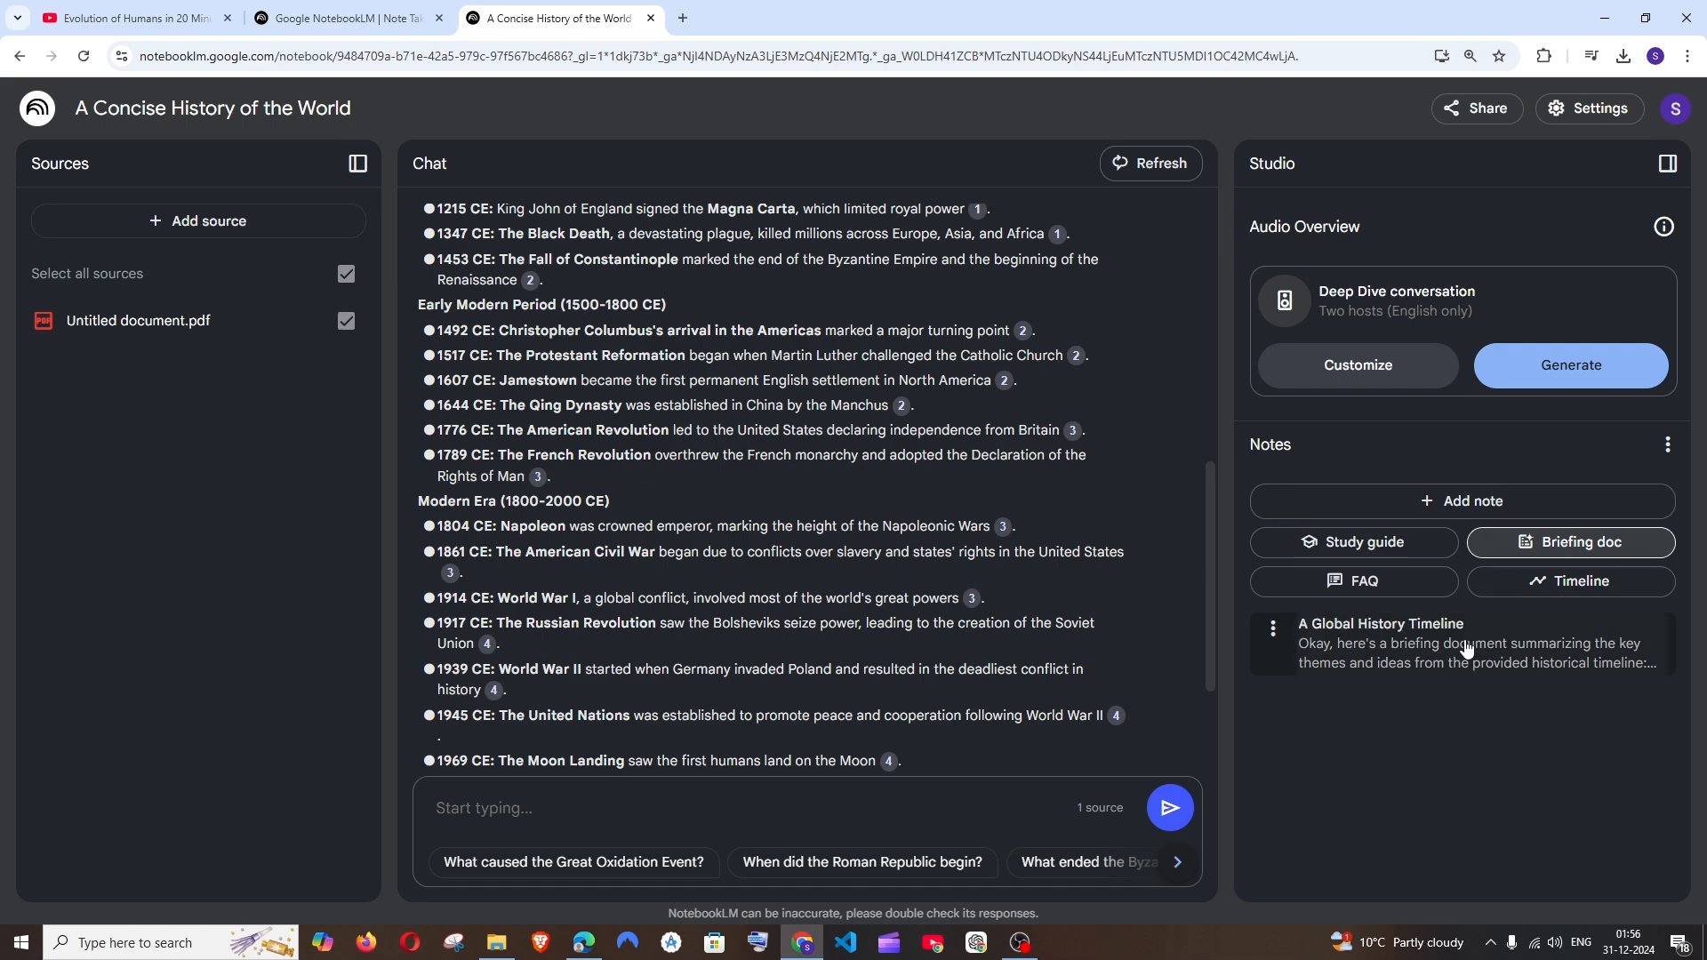
{"action": "left_click", "coordinate": [1467, 639]}
{"action": "scroll", "coordinate": [1188, 404], "scroll_direction": "down", "scroll_amount": 15}
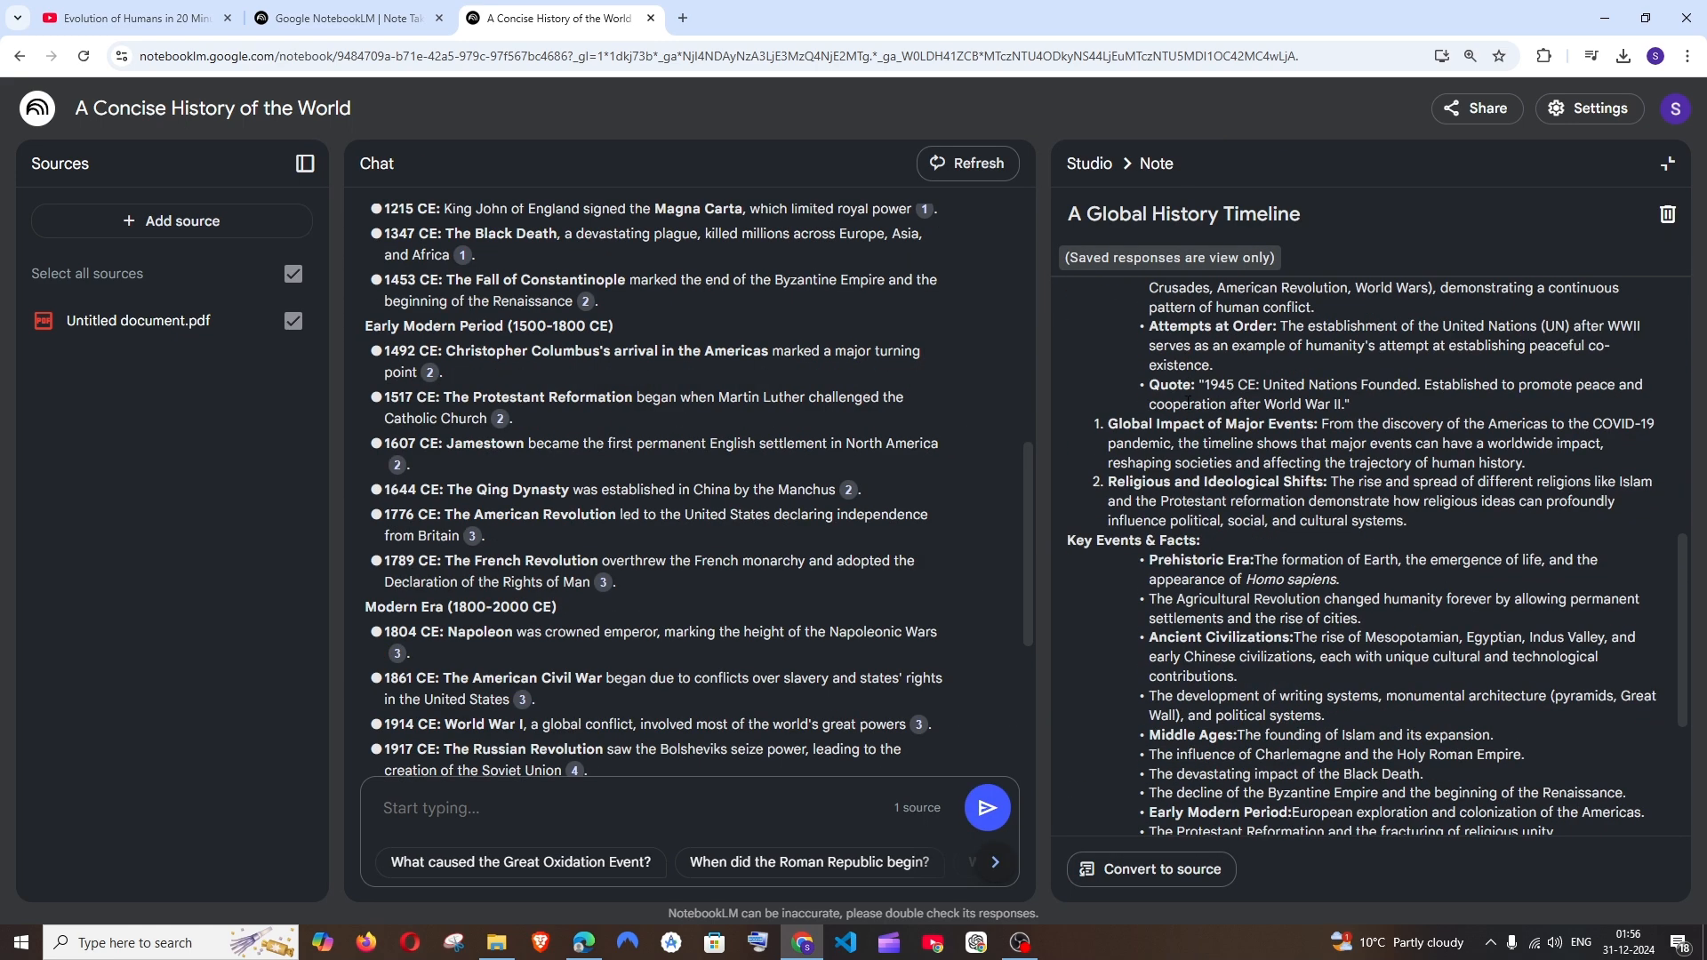
{"action": "left_click_drag", "start_coordinate": [1549, 699], "coordinate": [1569, 386]}
{"action": "scroll", "coordinate": [1569, 386], "scroll_direction": "up", "scroll_amount": 12}
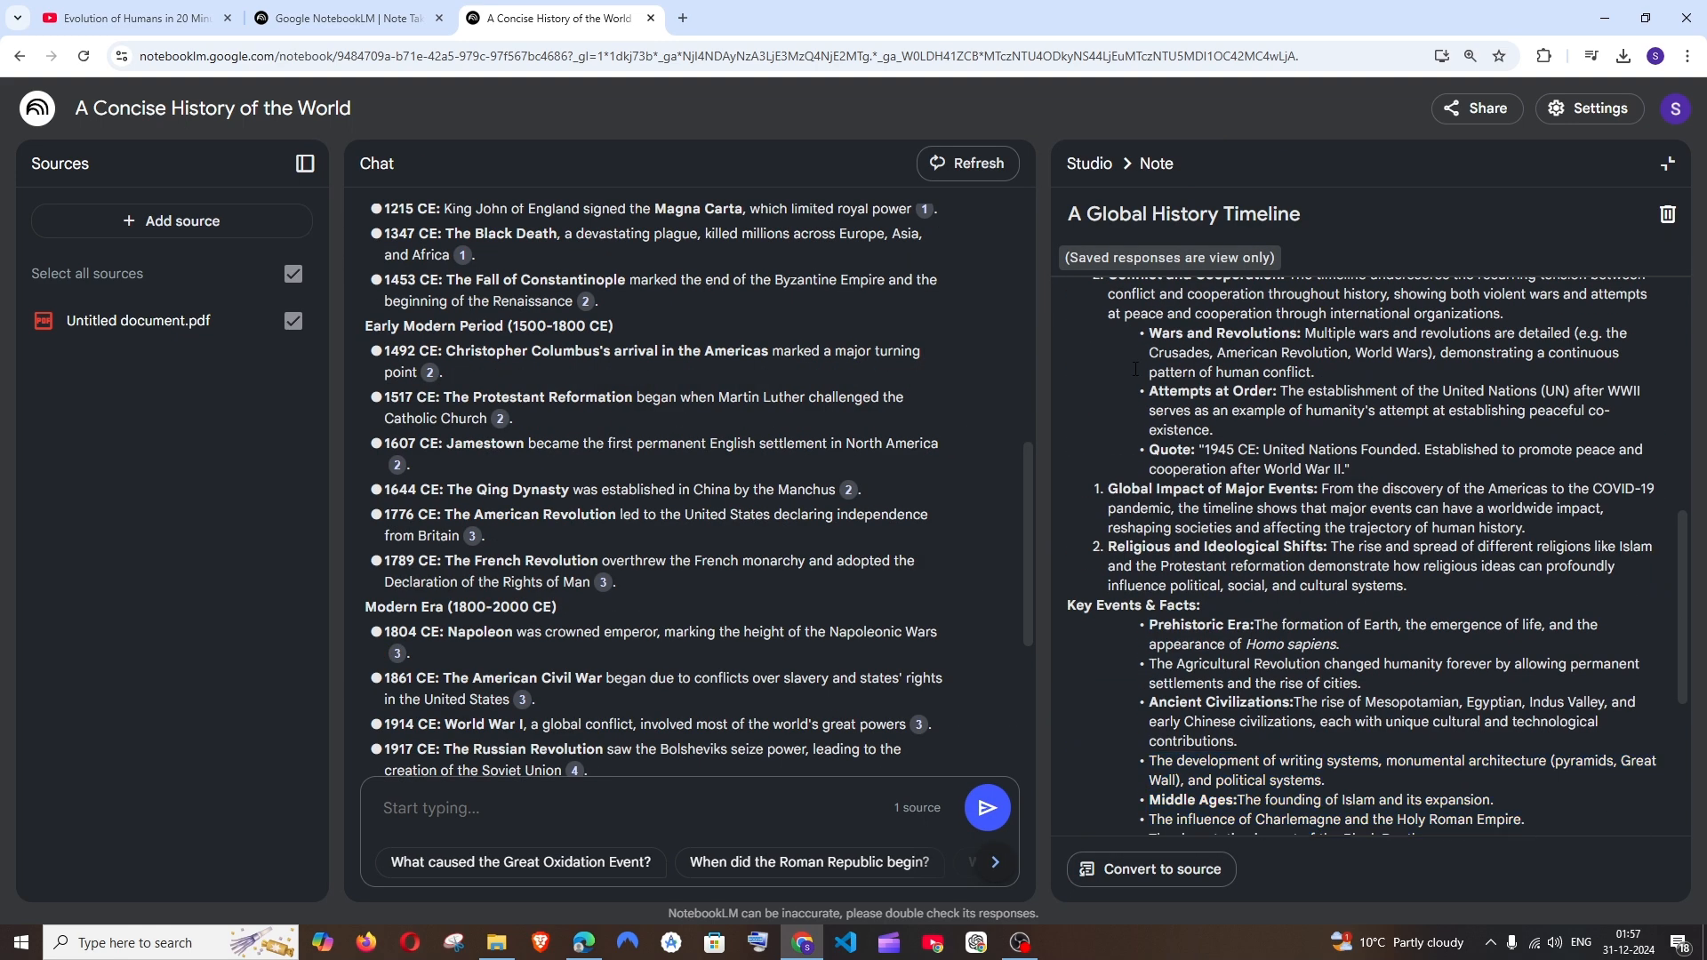
{"action": "left_click", "coordinate": [1670, 157]}
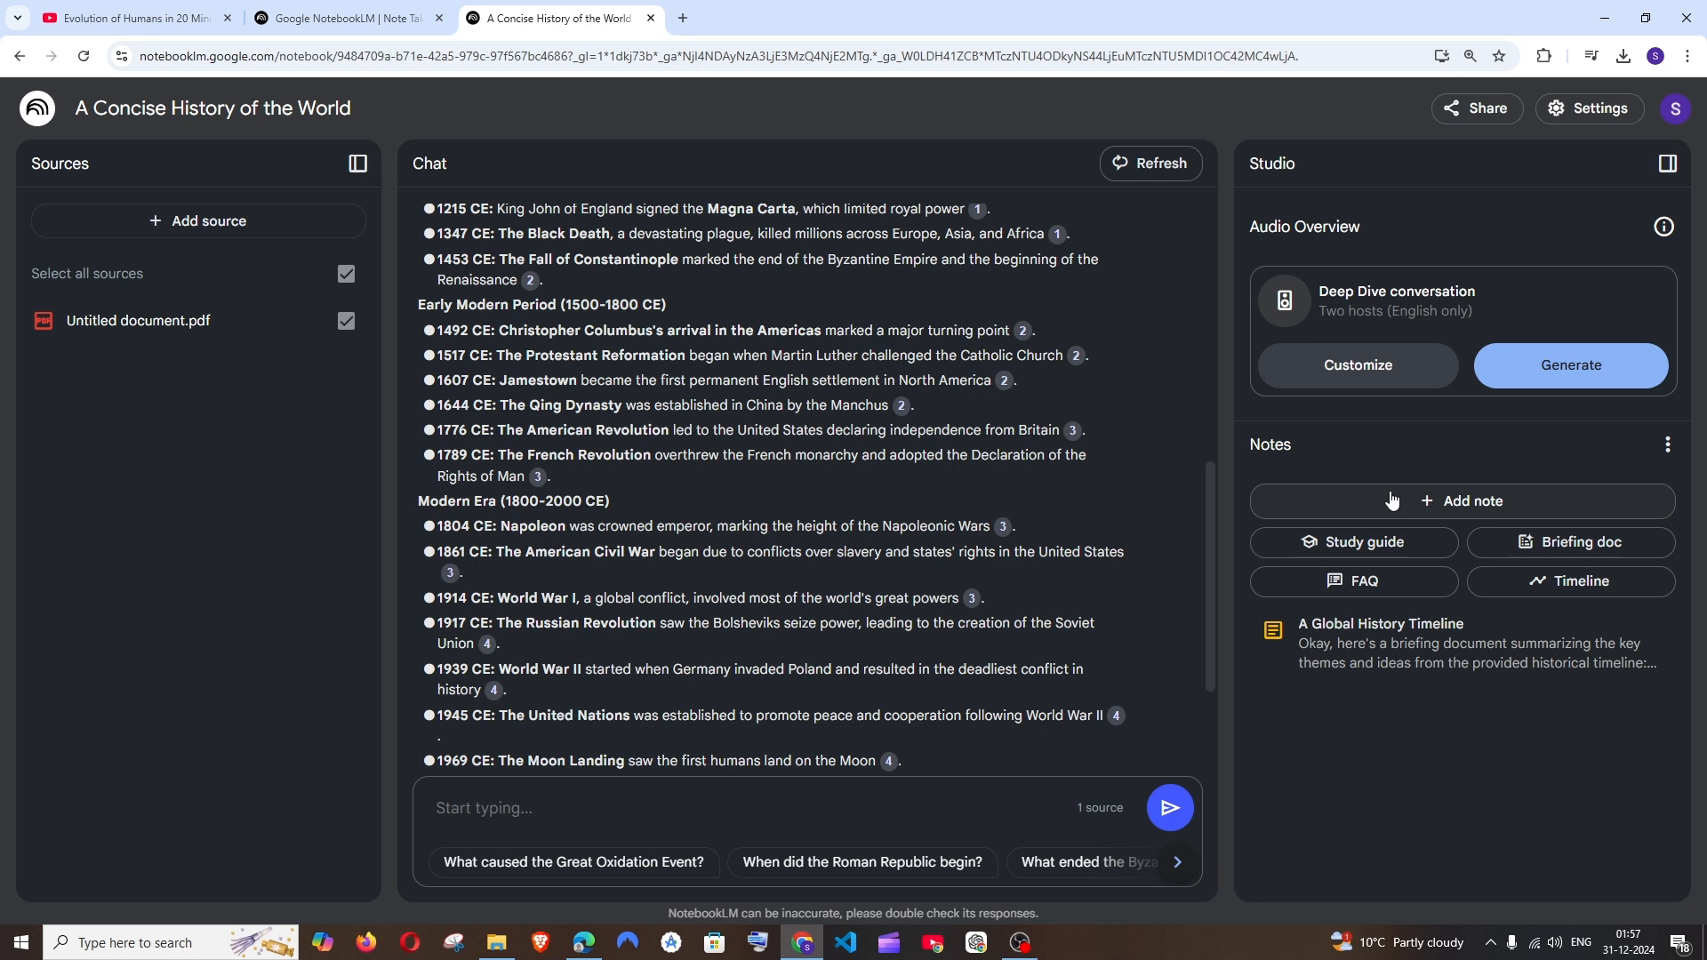
- Generate a study guide from the source and open the note to review its short answer quiz and following sections
{"action": "left_click", "coordinate": [1352, 553]}
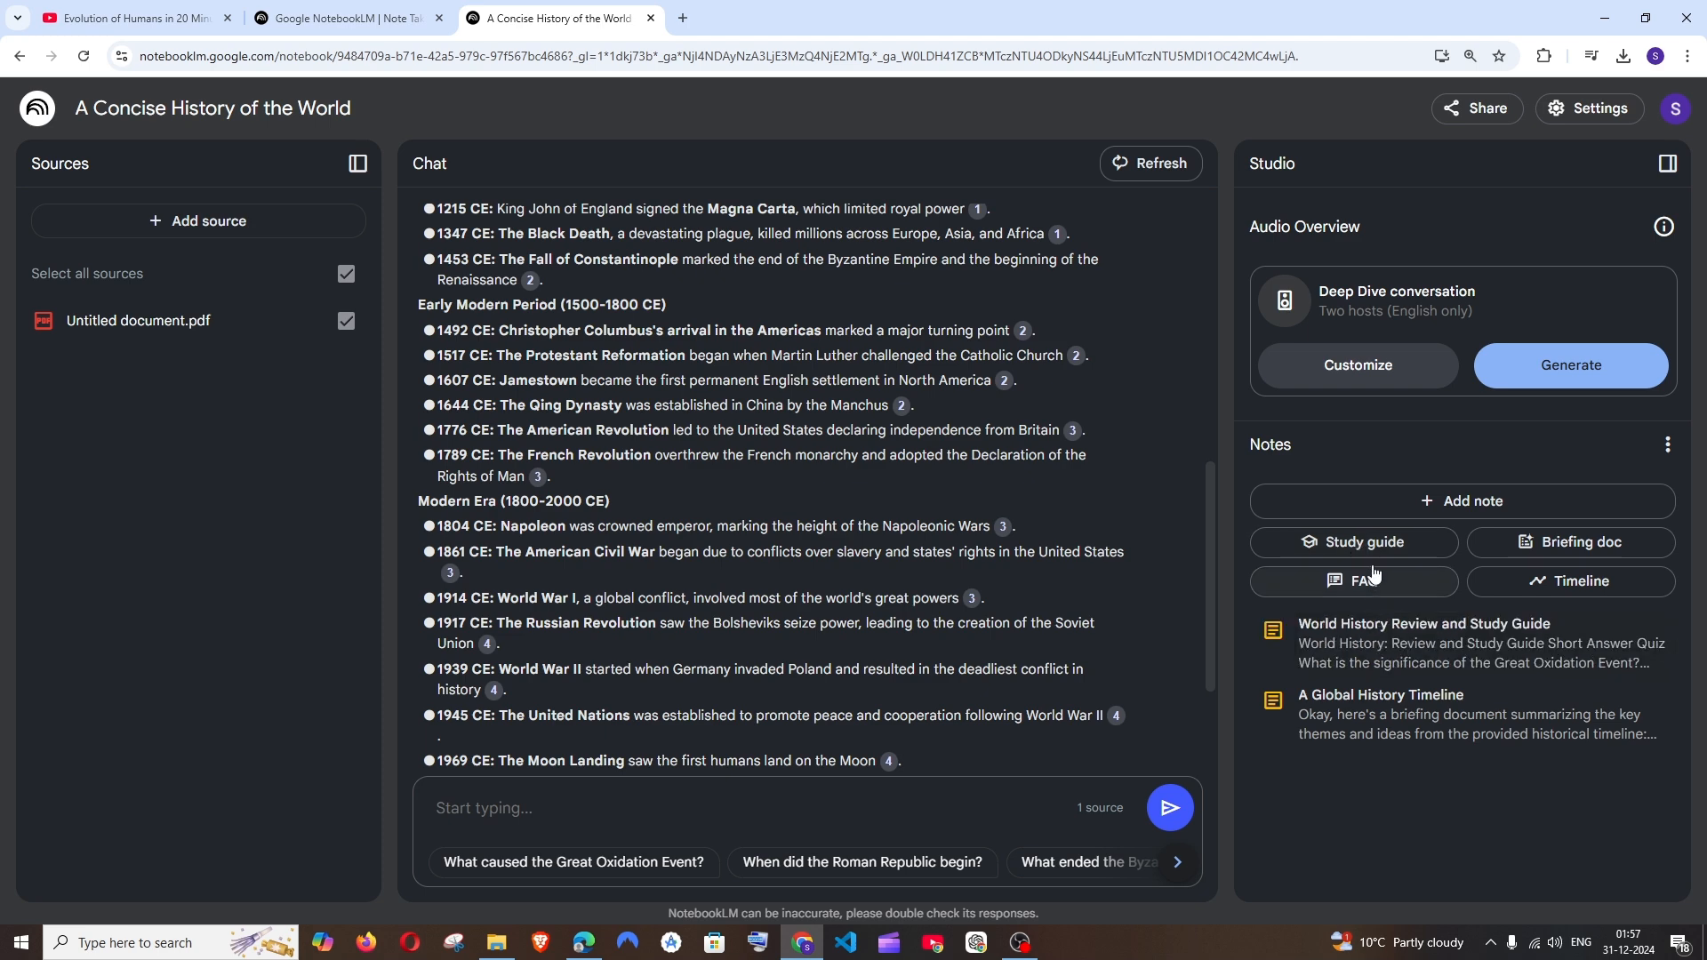
{"action": "left_click", "coordinate": [1358, 635]}
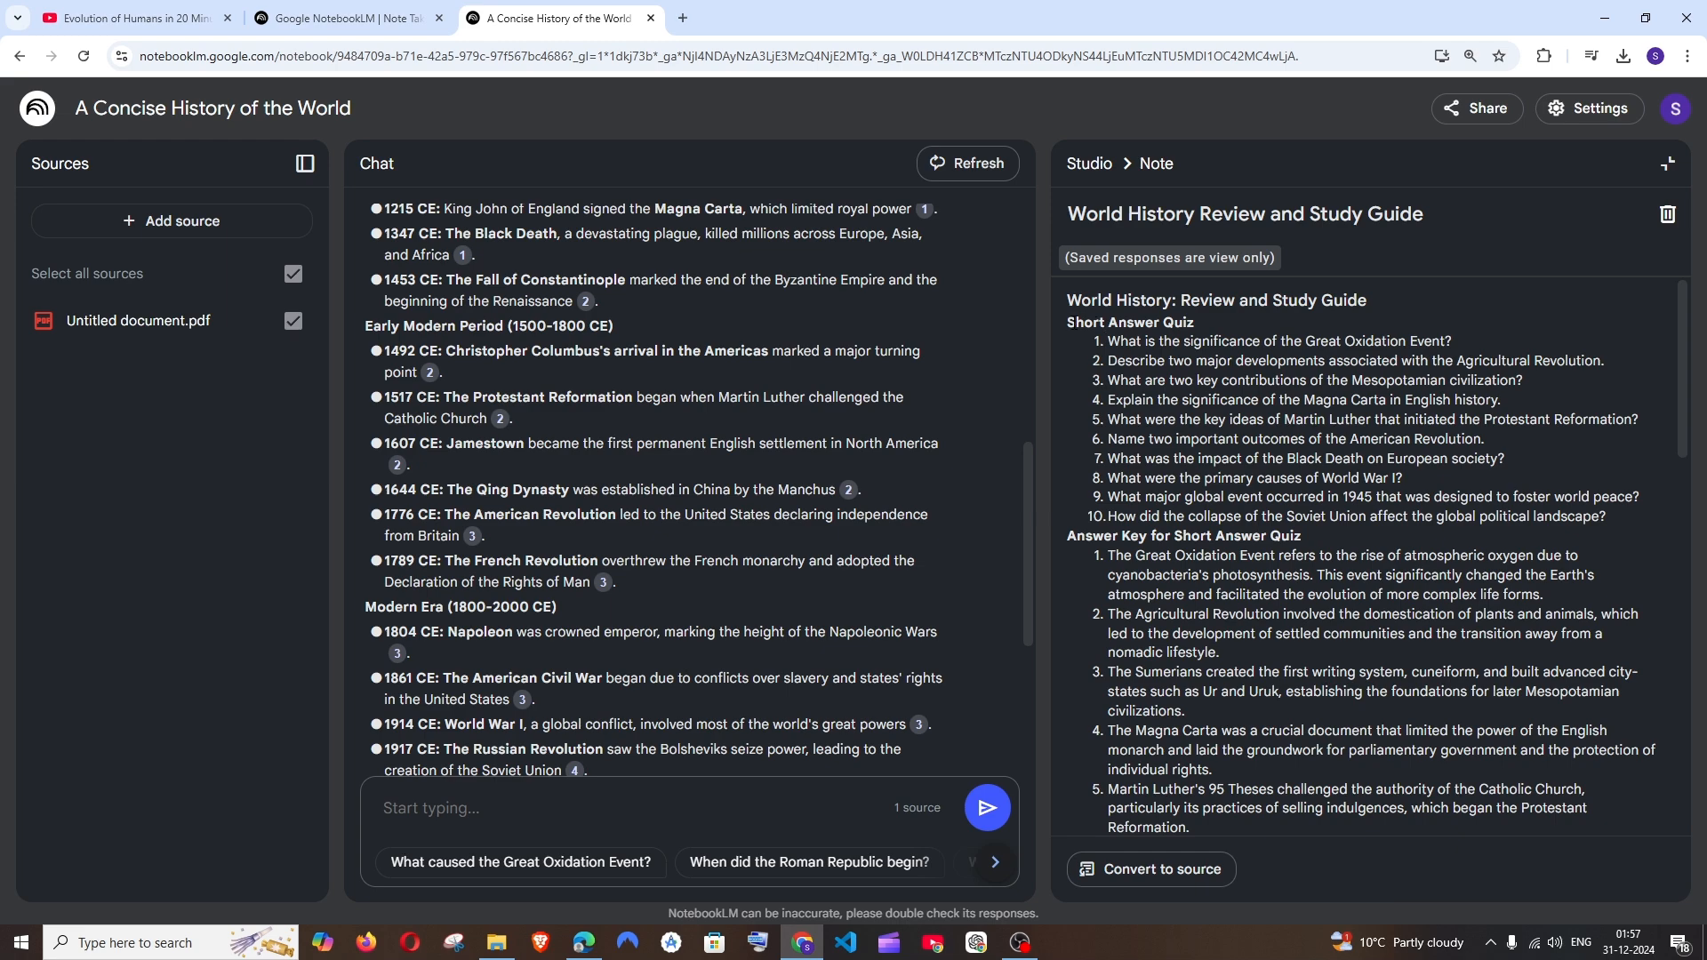
{"action": "left_click_drag", "start_coordinate": [1070, 321], "coordinate": [1227, 343]}
{"action": "scroll", "coordinate": [1242, 536], "scroll_direction": "down", "scroll_amount": 10}
{"action": "scroll", "coordinate": [1242, 536], "scroll_direction": "down", "scroll_amount": 2}
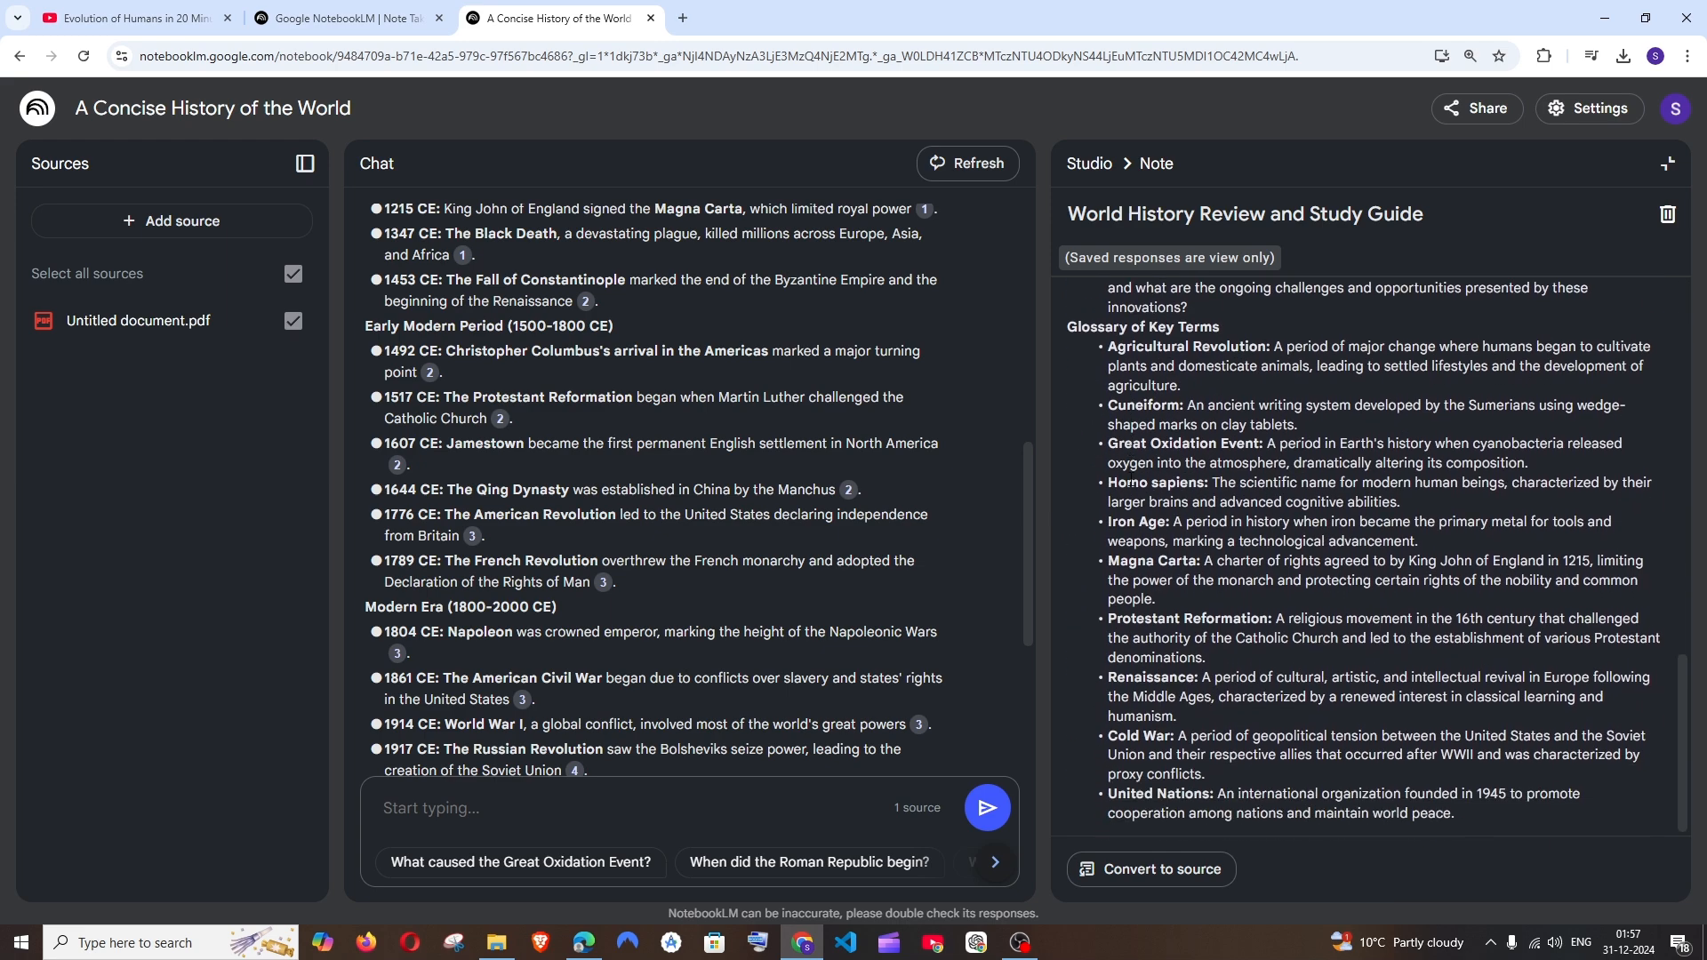
- Examine the study guide's Glossary of Key Terms, including the Iron Age and Protestant Reformation definitions, and close the note
{"action": "left_click_drag", "start_coordinate": [1071, 327], "coordinate": [1267, 350]}
{"action": "left_click", "coordinate": [1120, 380]}
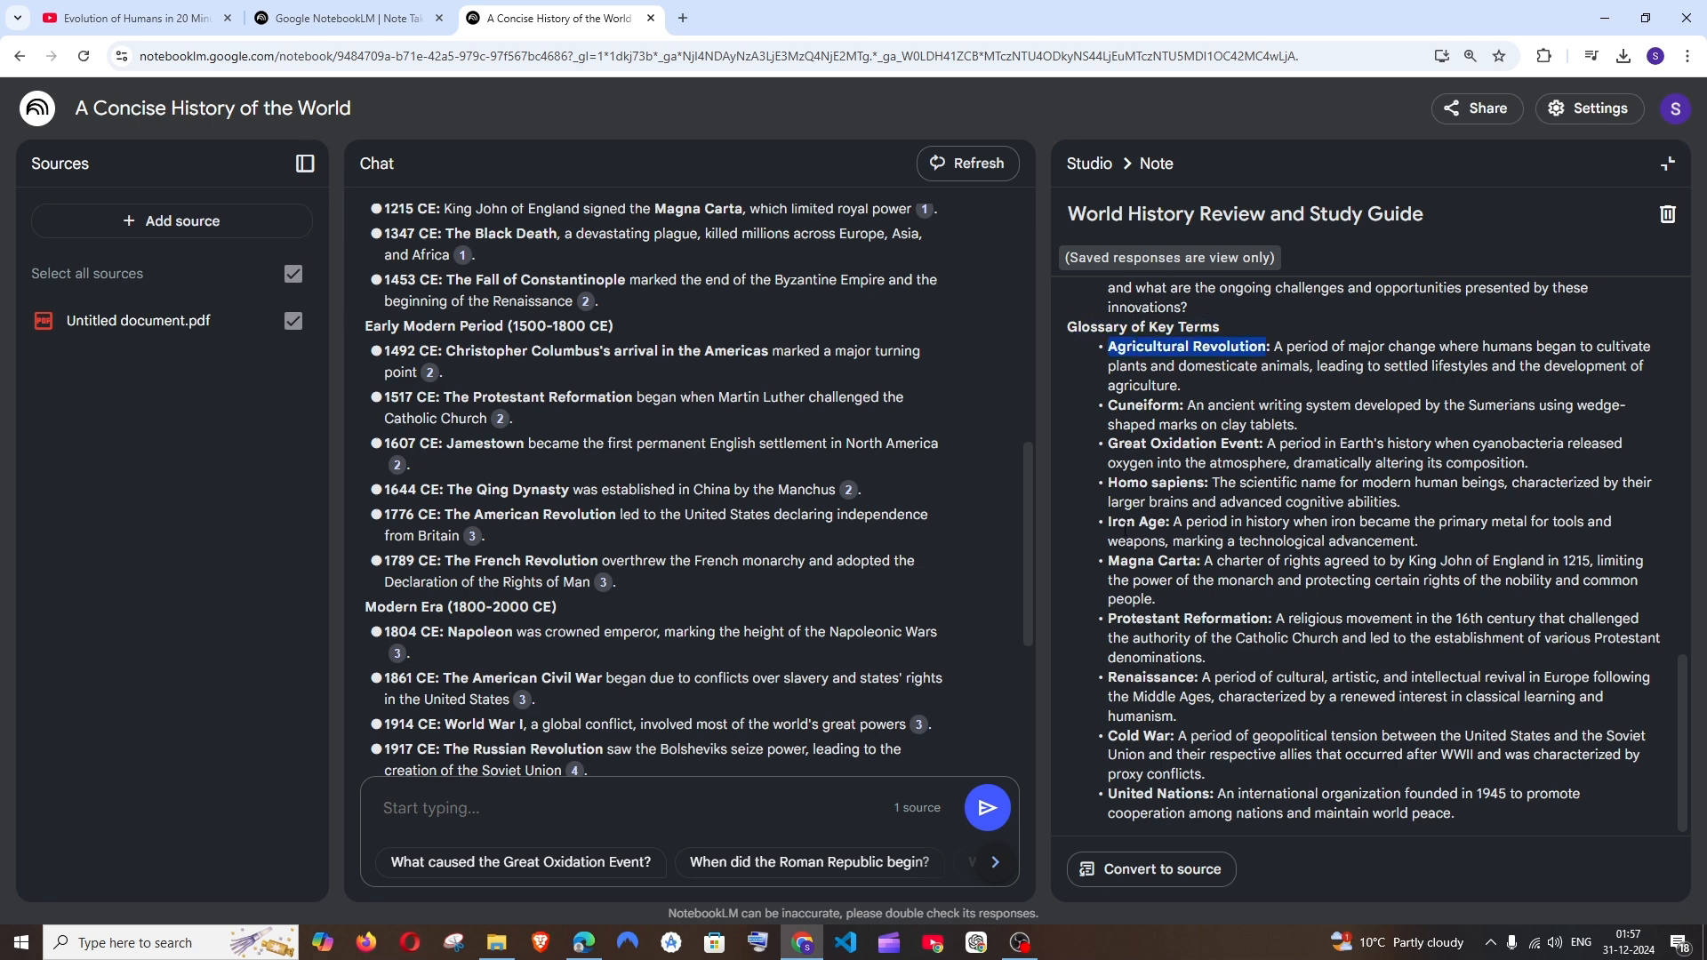
{"action": "left_click_drag", "start_coordinate": [1108, 522], "coordinate": [1234, 524]}
{"action": "left_click_drag", "start_coordinate": [1106, 560], "coordinate": [1227, 547]}
{"action": "left_click_drag", "start_coordinate": [1109, 617], "coordinate": [1131, 614]}
{"action": "left_click_drag", "start_coordinate": [1168, 678], "coordinate": [1282, 677]}
{"action": "left_click", "coordinate": [1282, 613]}
{"action": "left_click_drag", "start_coordinate": [1286, 618], "coordinate": [1326, 679]}
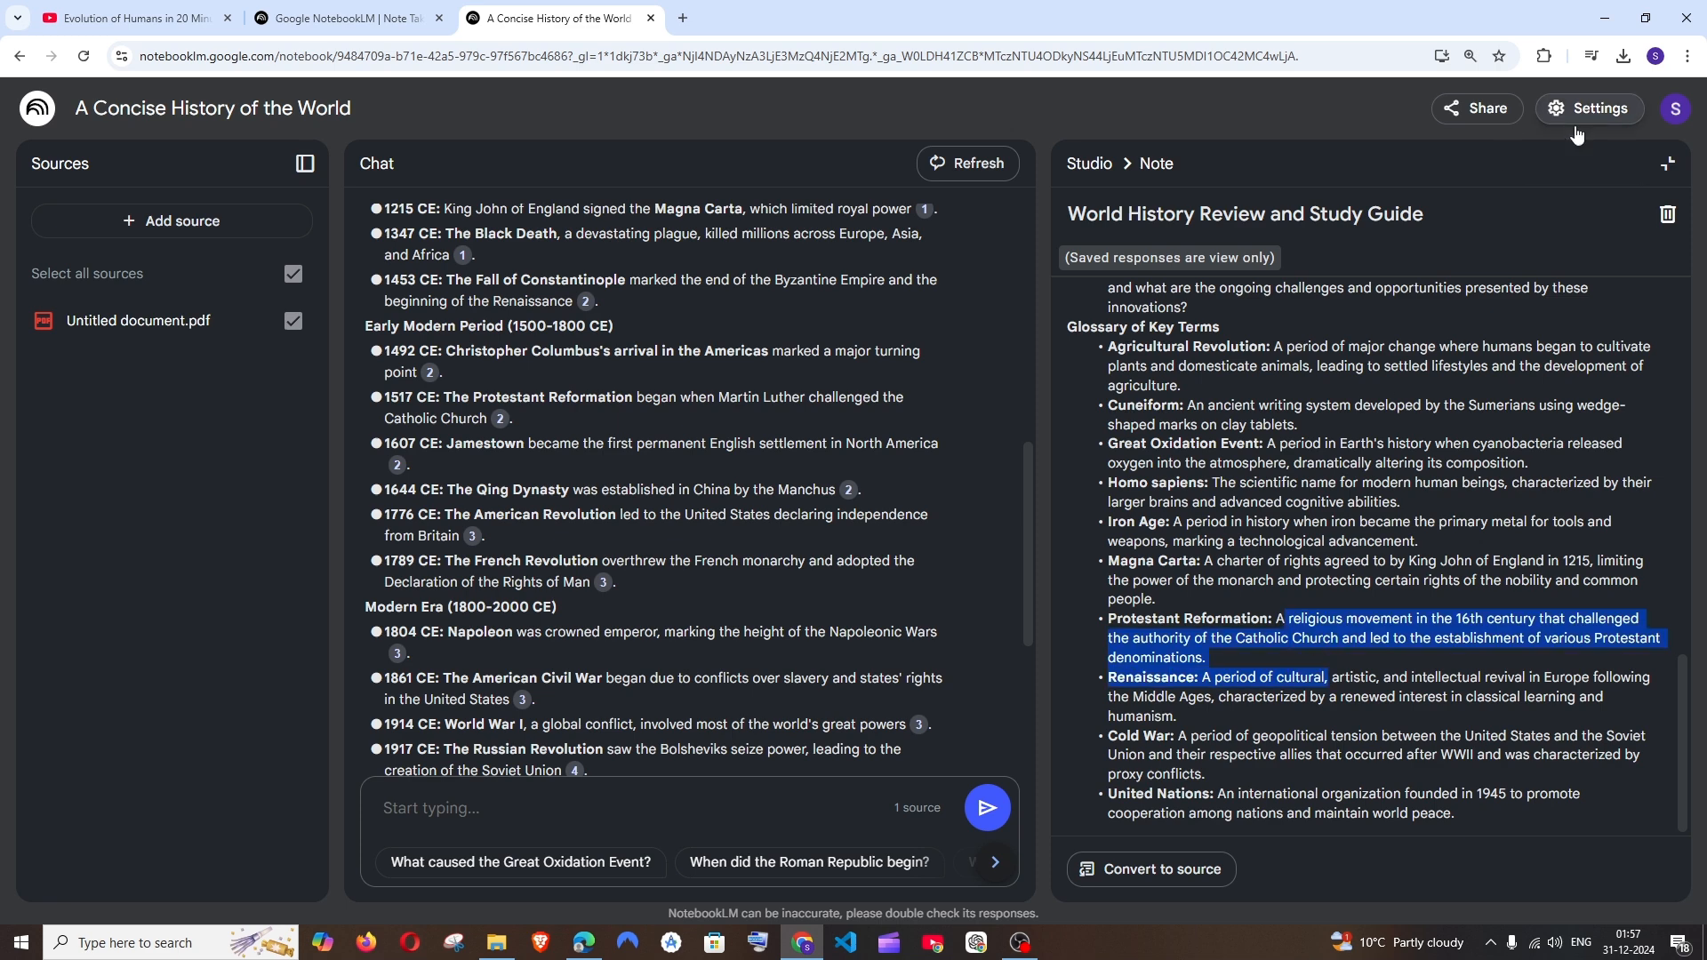
{"action": "left_click", "coordinate": [1671, 167]}
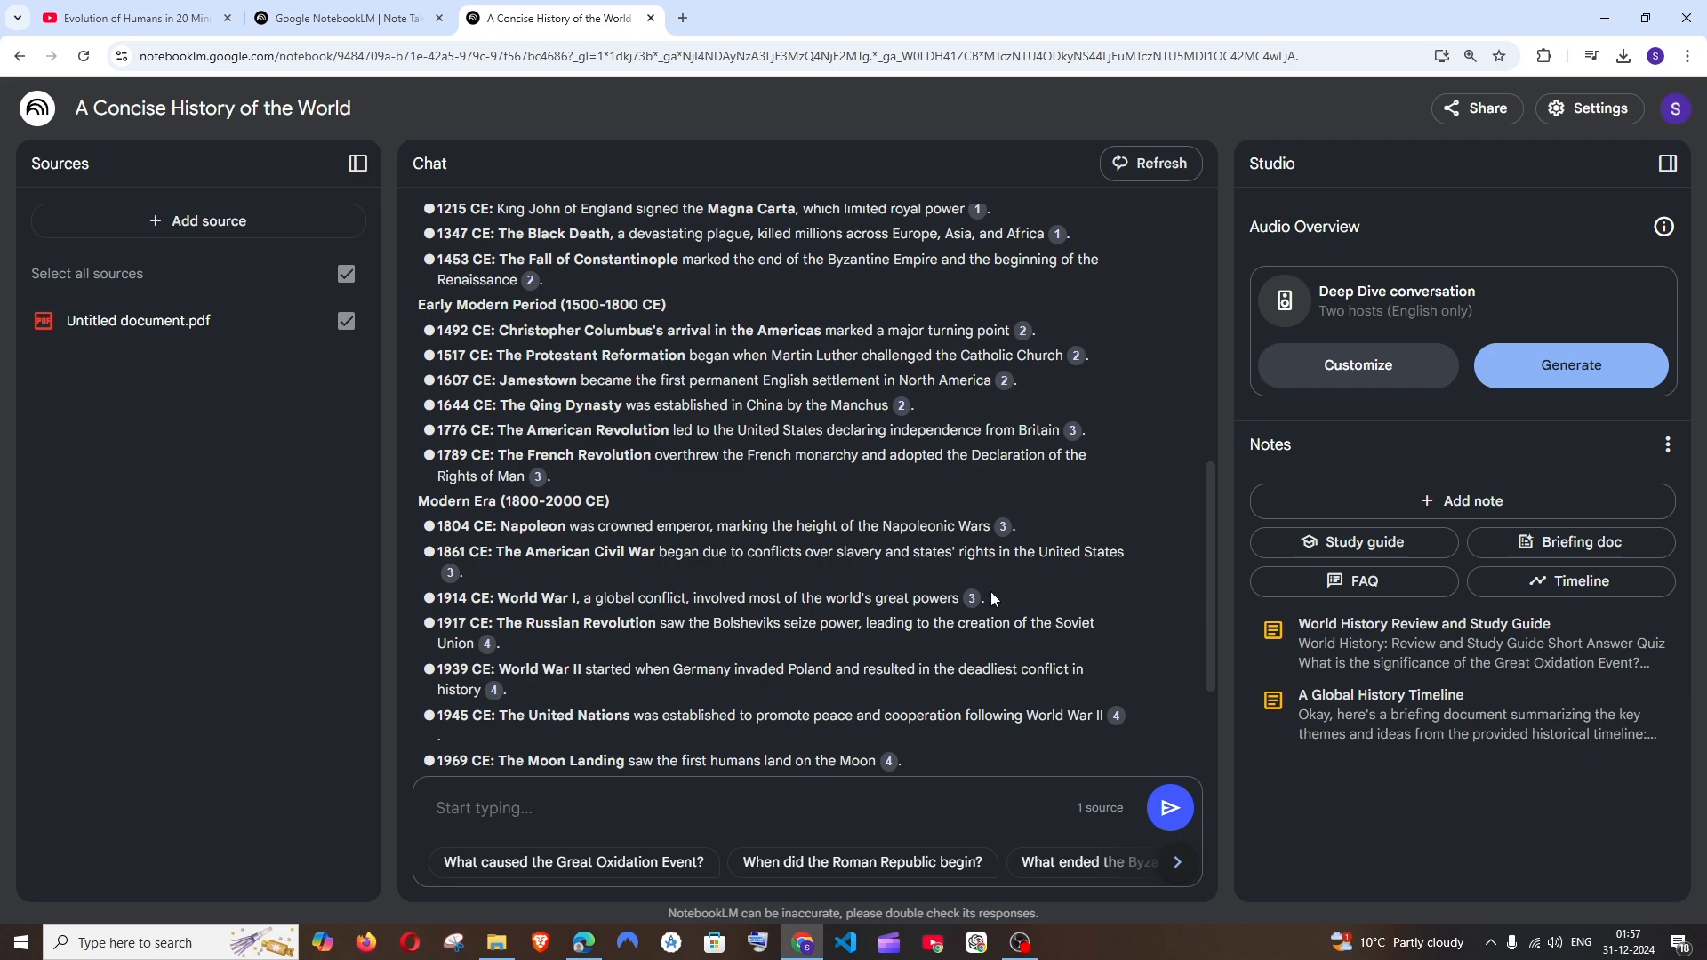
- Check the original PDF once more in Edge, and generate a timeline note in the notebook and review its major events
{"action": "left_click", "coordinate": [583, 943]}
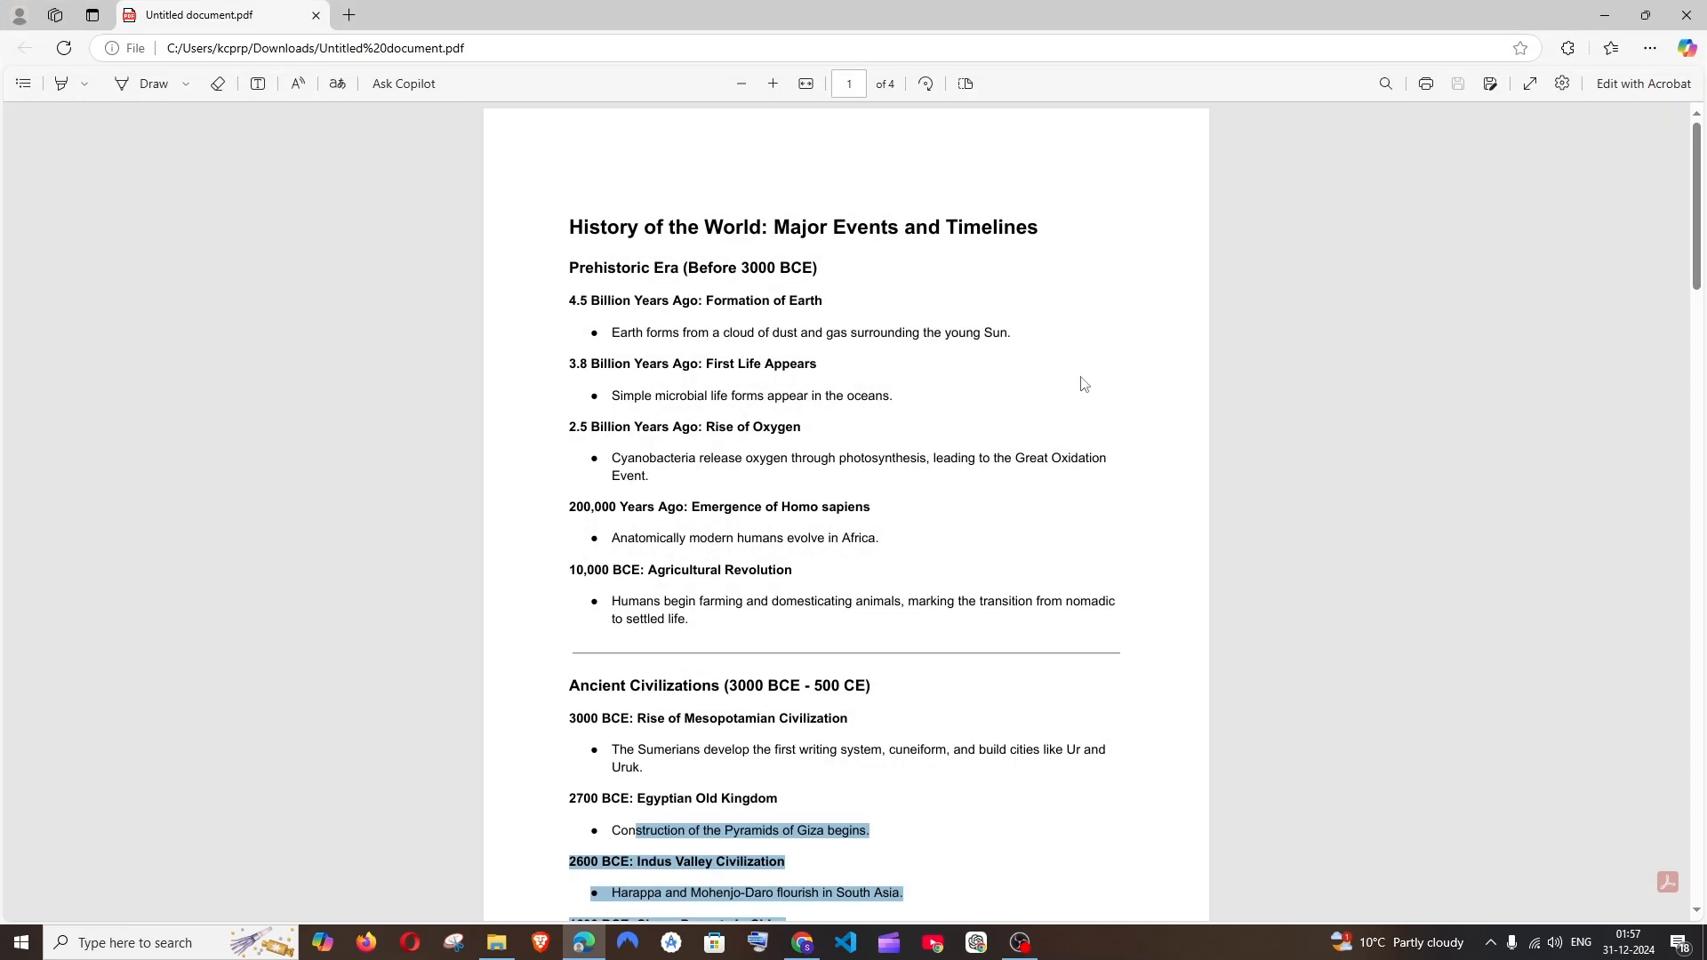
{"action": "left_click", "coordinate": [1604, 15]}
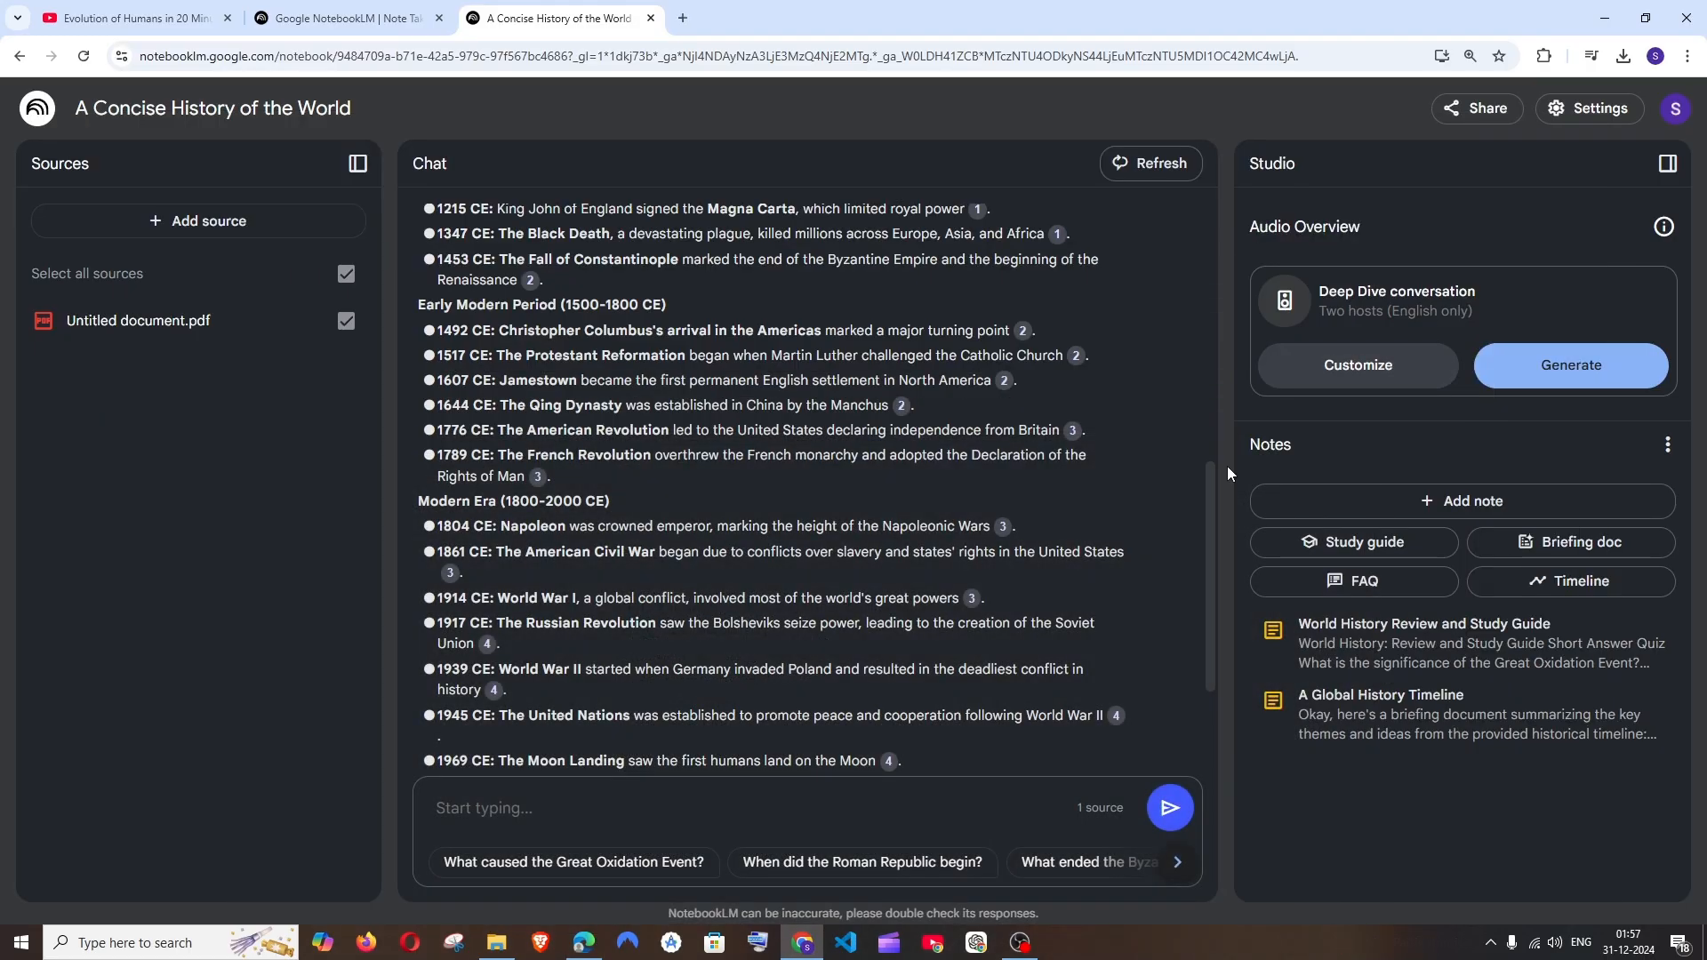
{"action": "left_click", "coordinate": [1575, 582]}
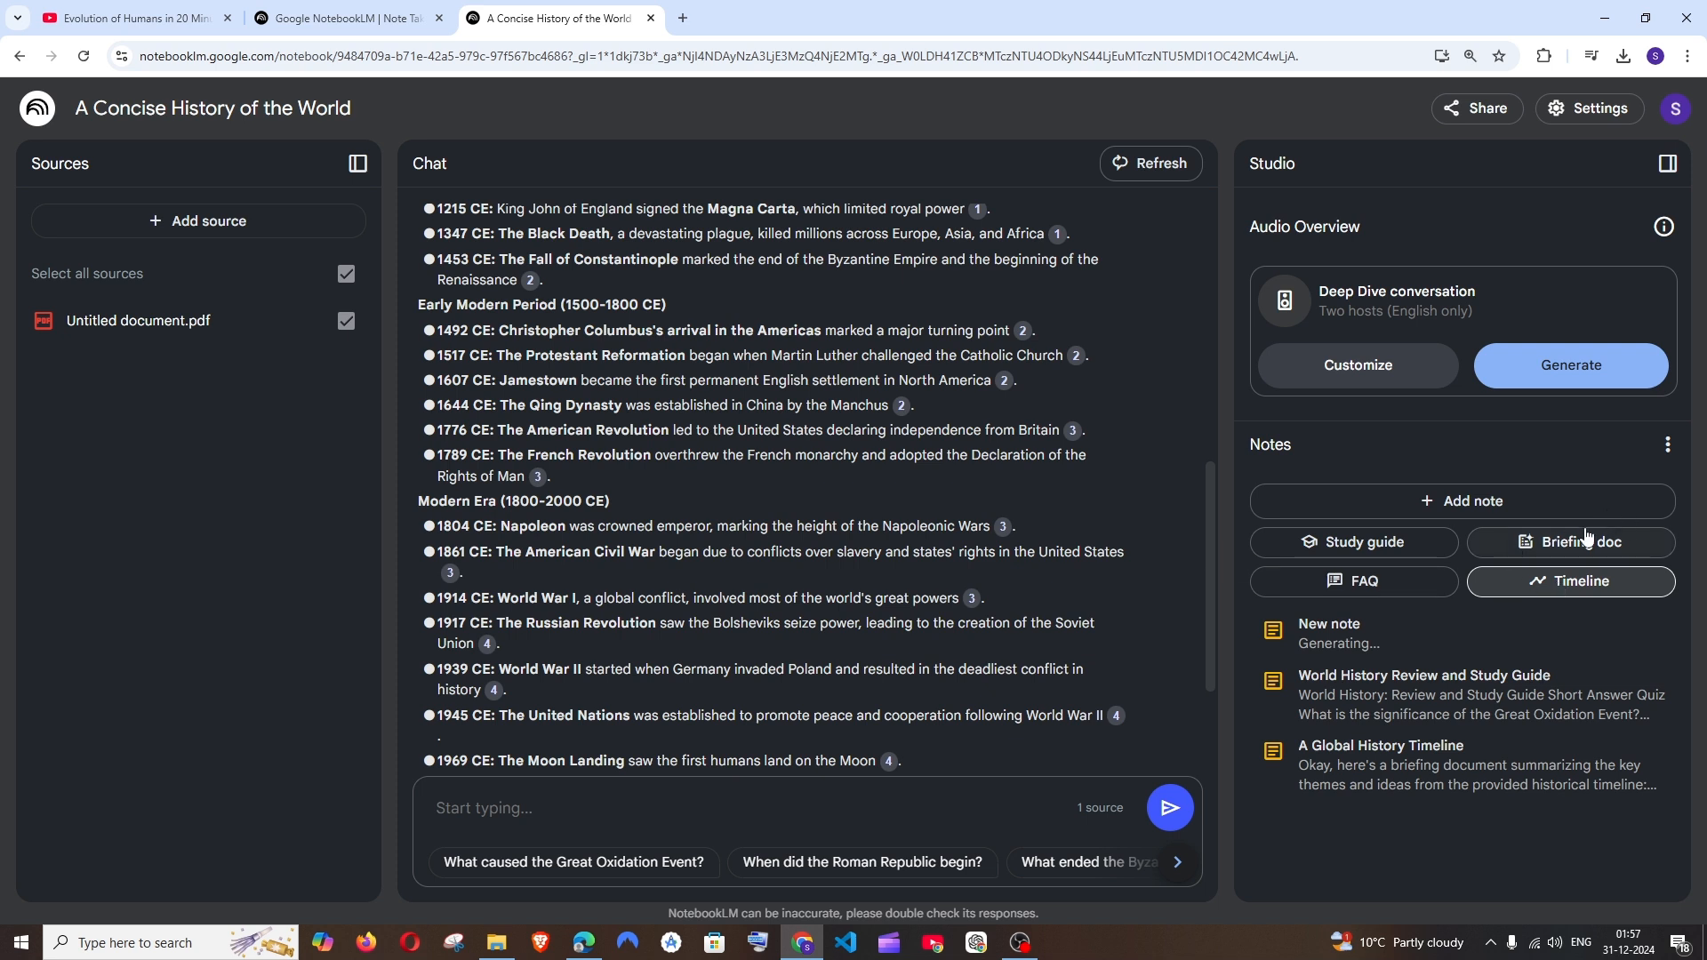
{"action": "left_click", "coordinate": [1414, 632]}
{"action": "scroll", "coordinate": [1245, 471], "scroll_direction": "down", "scroll_amount": 15}
{"action": "scroll", "coordinate": [1247, 496], "scroll_direction": "up", "scroll_amount": 15}
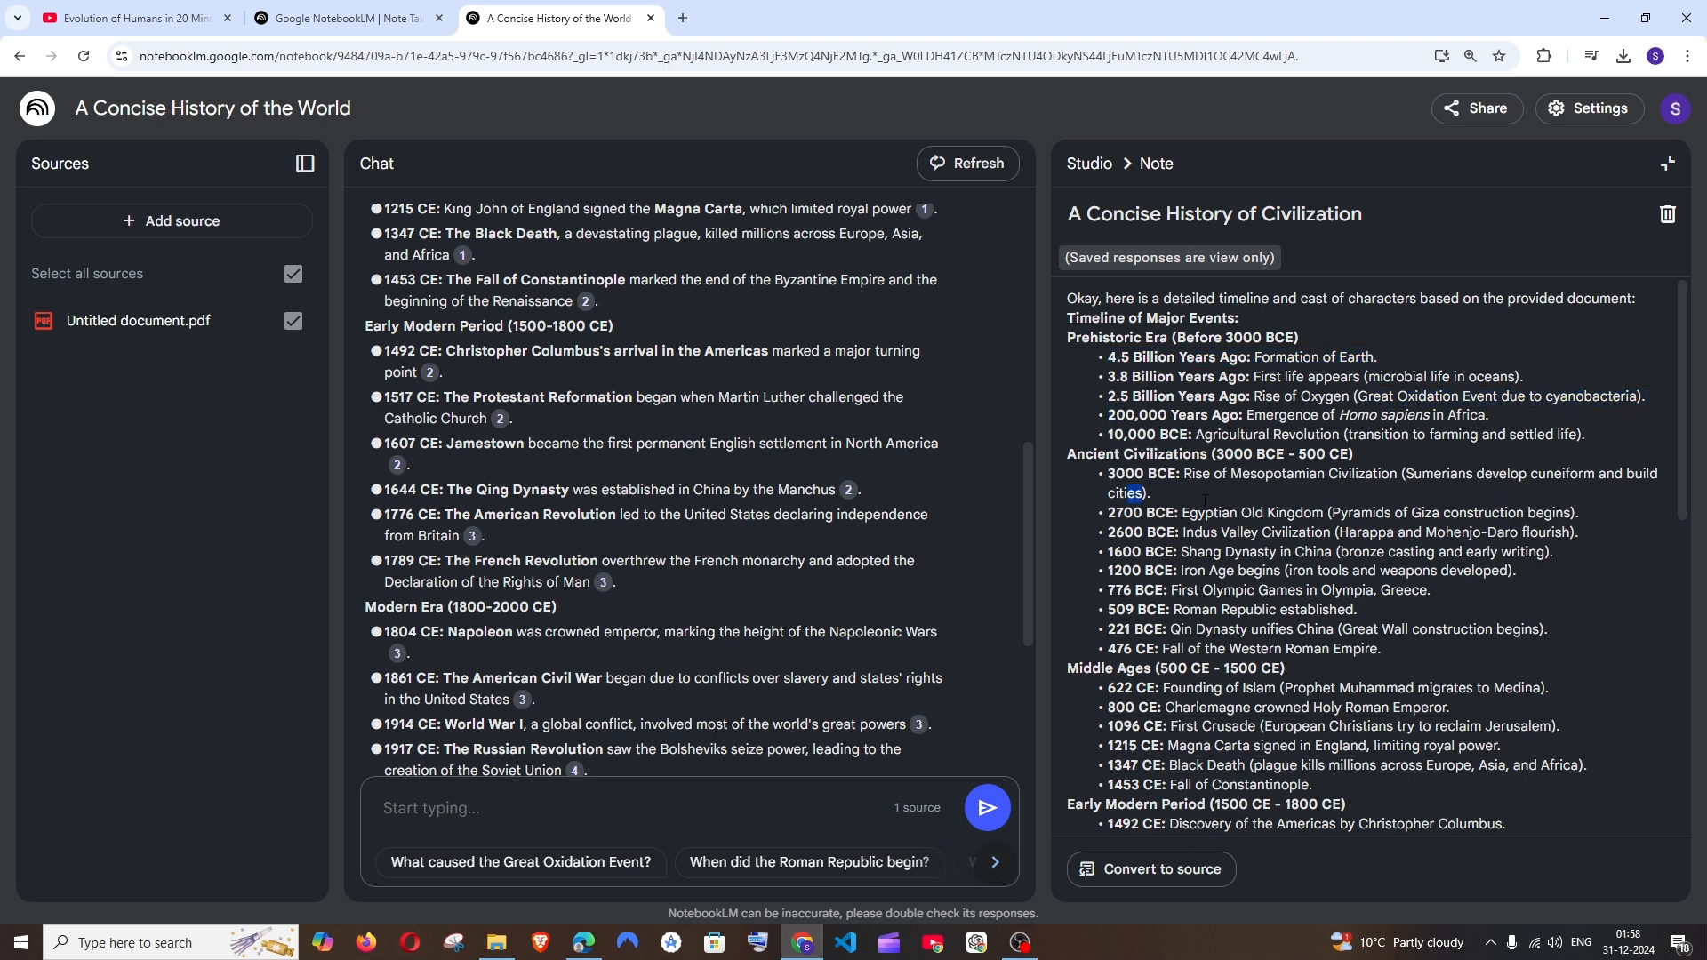
{"action": "left_click_drag", "start_coordinate": [1109, 570], "coordinate": [1434, 571]}
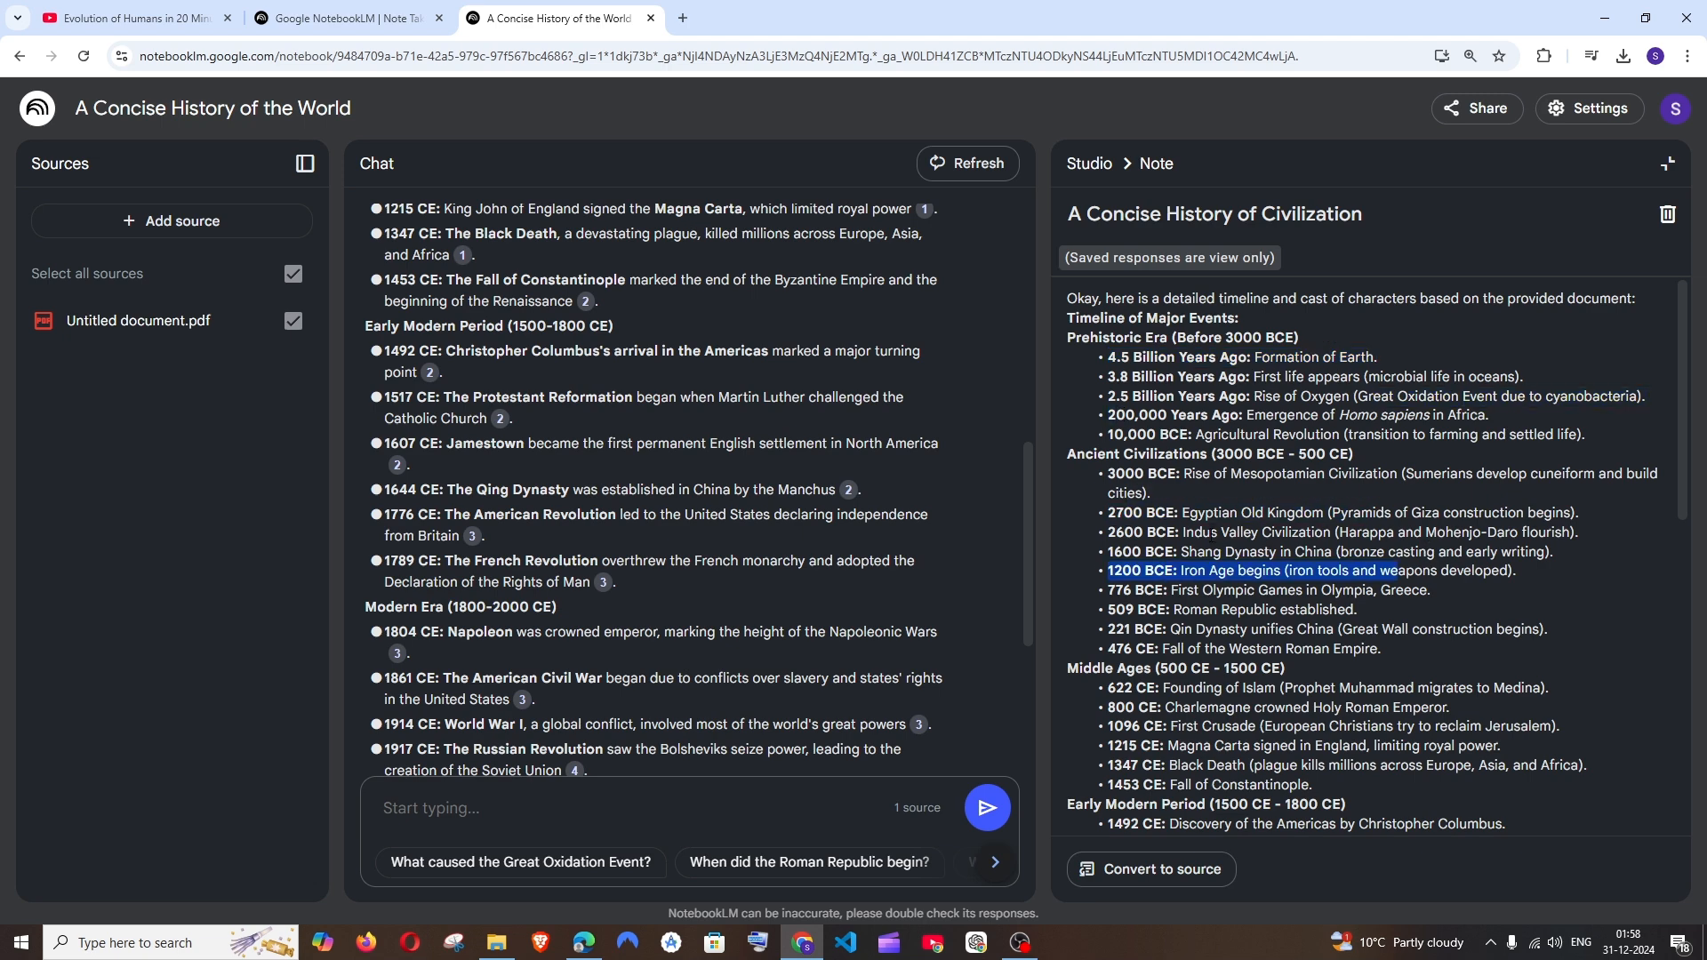
- Read the rest of the timeline note, from the ancient civilizations through the modern era and Cast of Characters, and close it
{"action": "left_click_drag", "start_coordinate": [1202, 610], "coordinate": [1357, 611]}
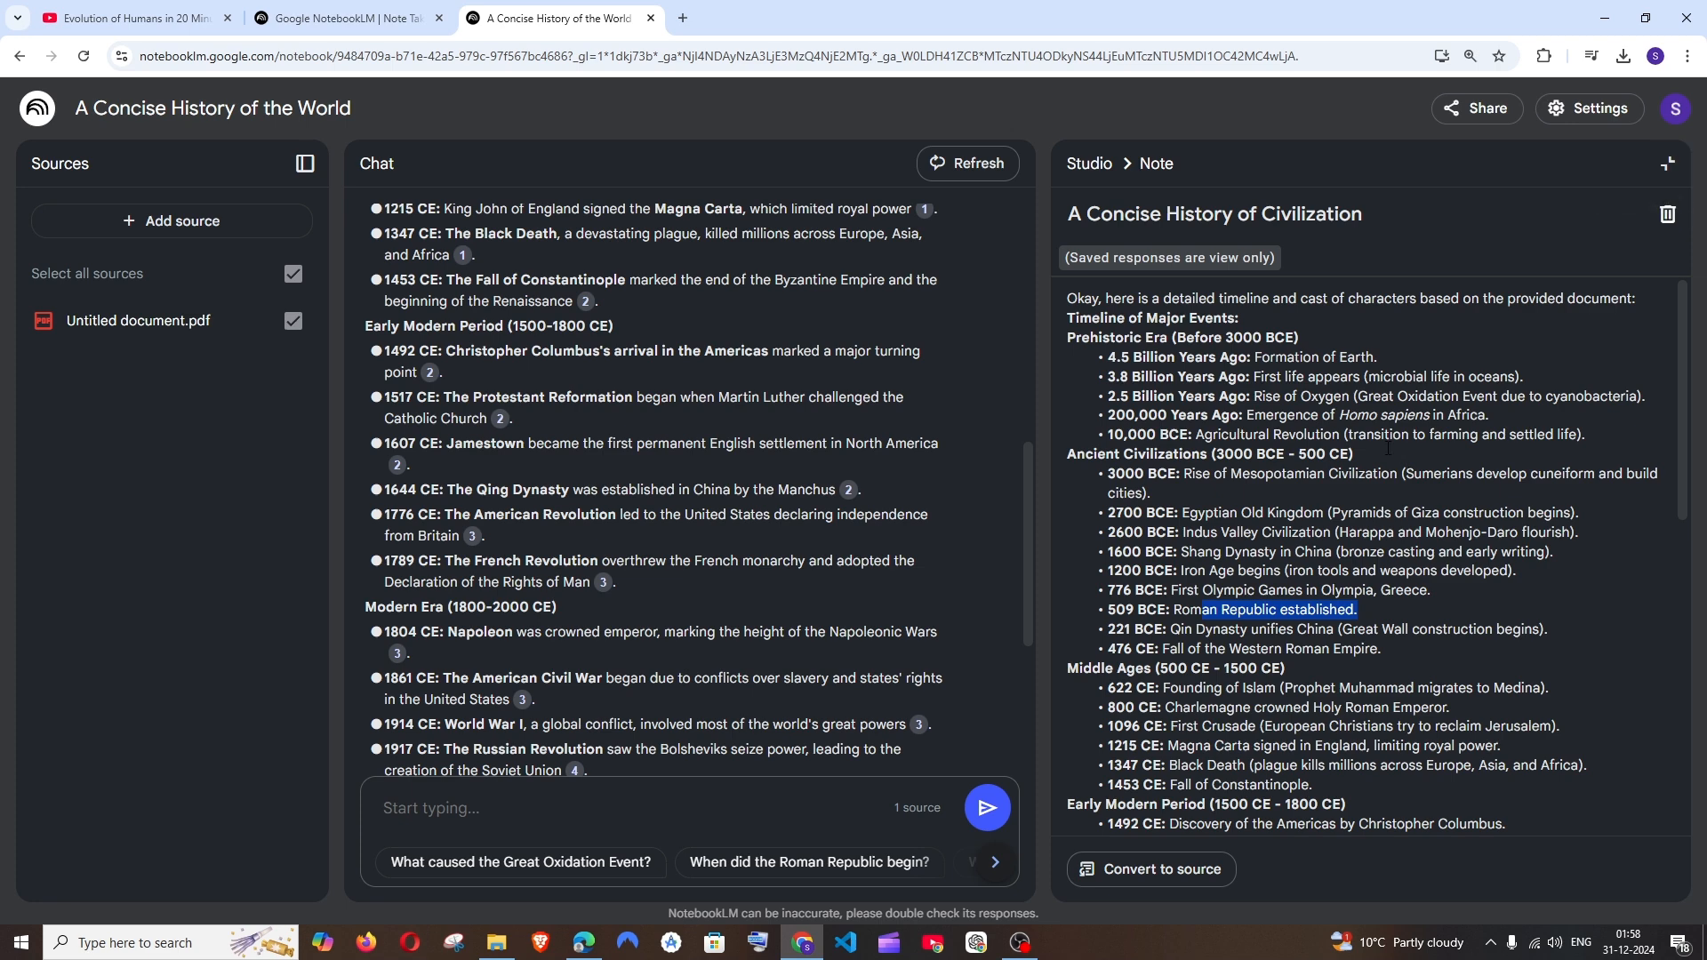
{"action": "scroll", "coordinate": [1451, 414], "scroll_direction": "down", "scroll_amount": 5}
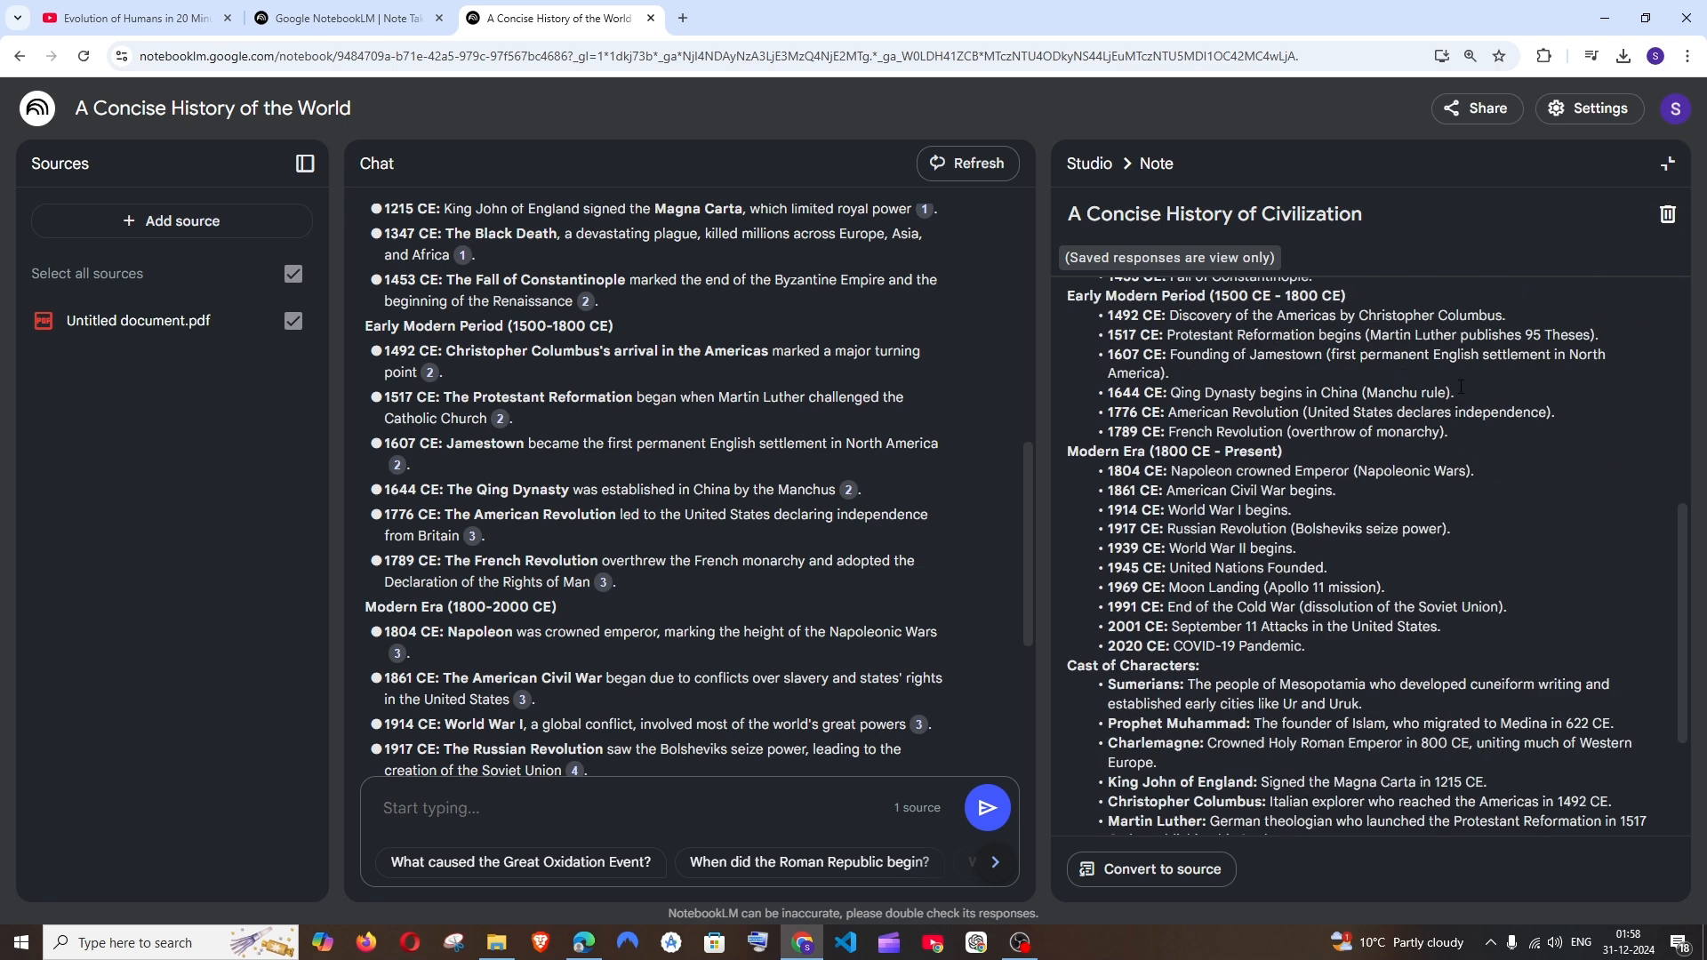
{"action": "left_click", "coordinate": [1667, 164]}
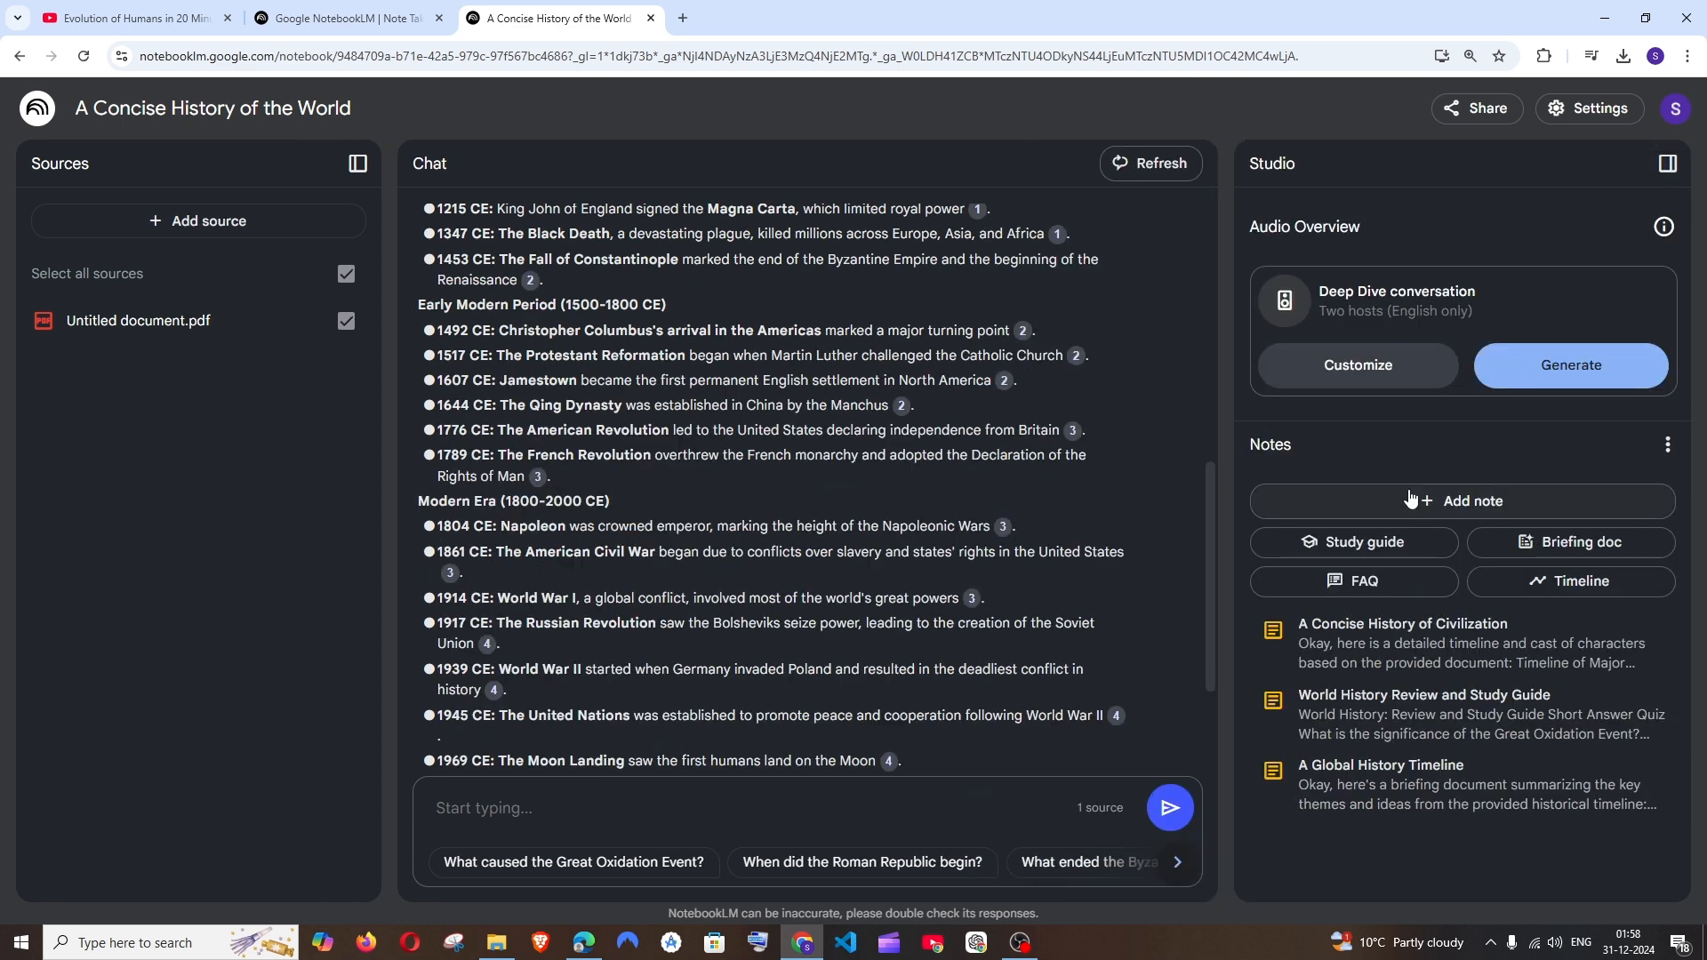
- Generate the Deep Dive conversation audio overview from the source, play its opening seconds, and pause it
{"action": "left_click", "coordinate": [1609, 391]}
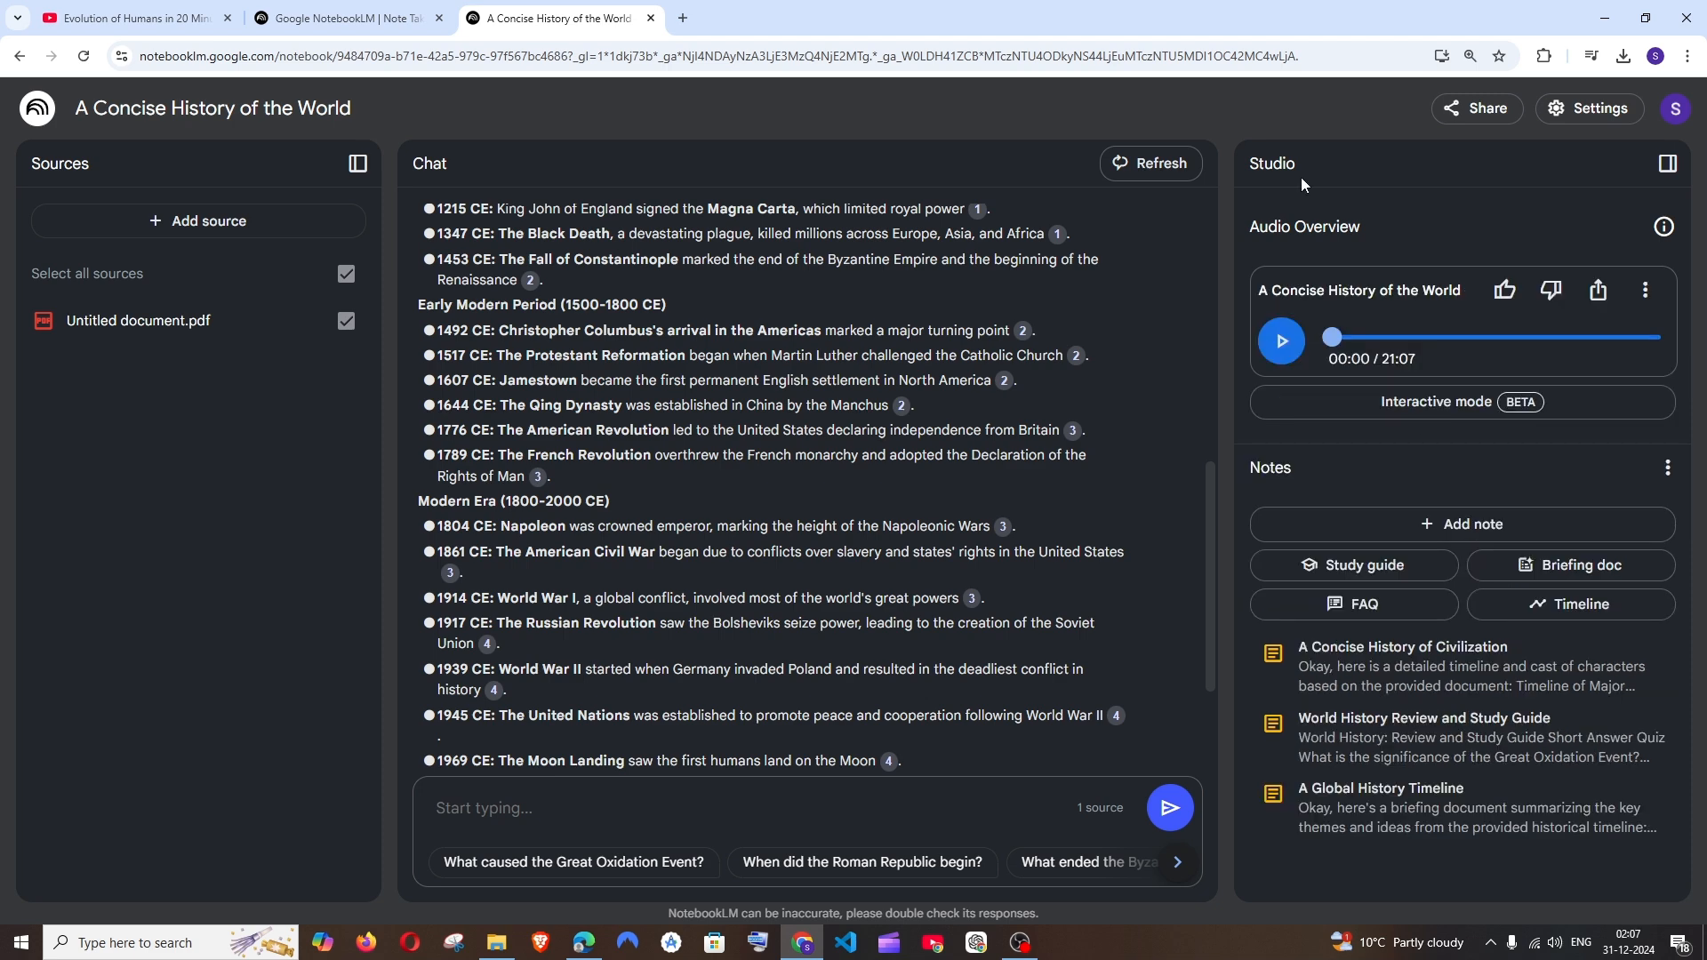
{"action": "left_click", "coordinate": [1281, 344]}
{"action": "scroll", "coordinate": [1123, 409], "scroll_direction": "up", "scroll_amount": 10}
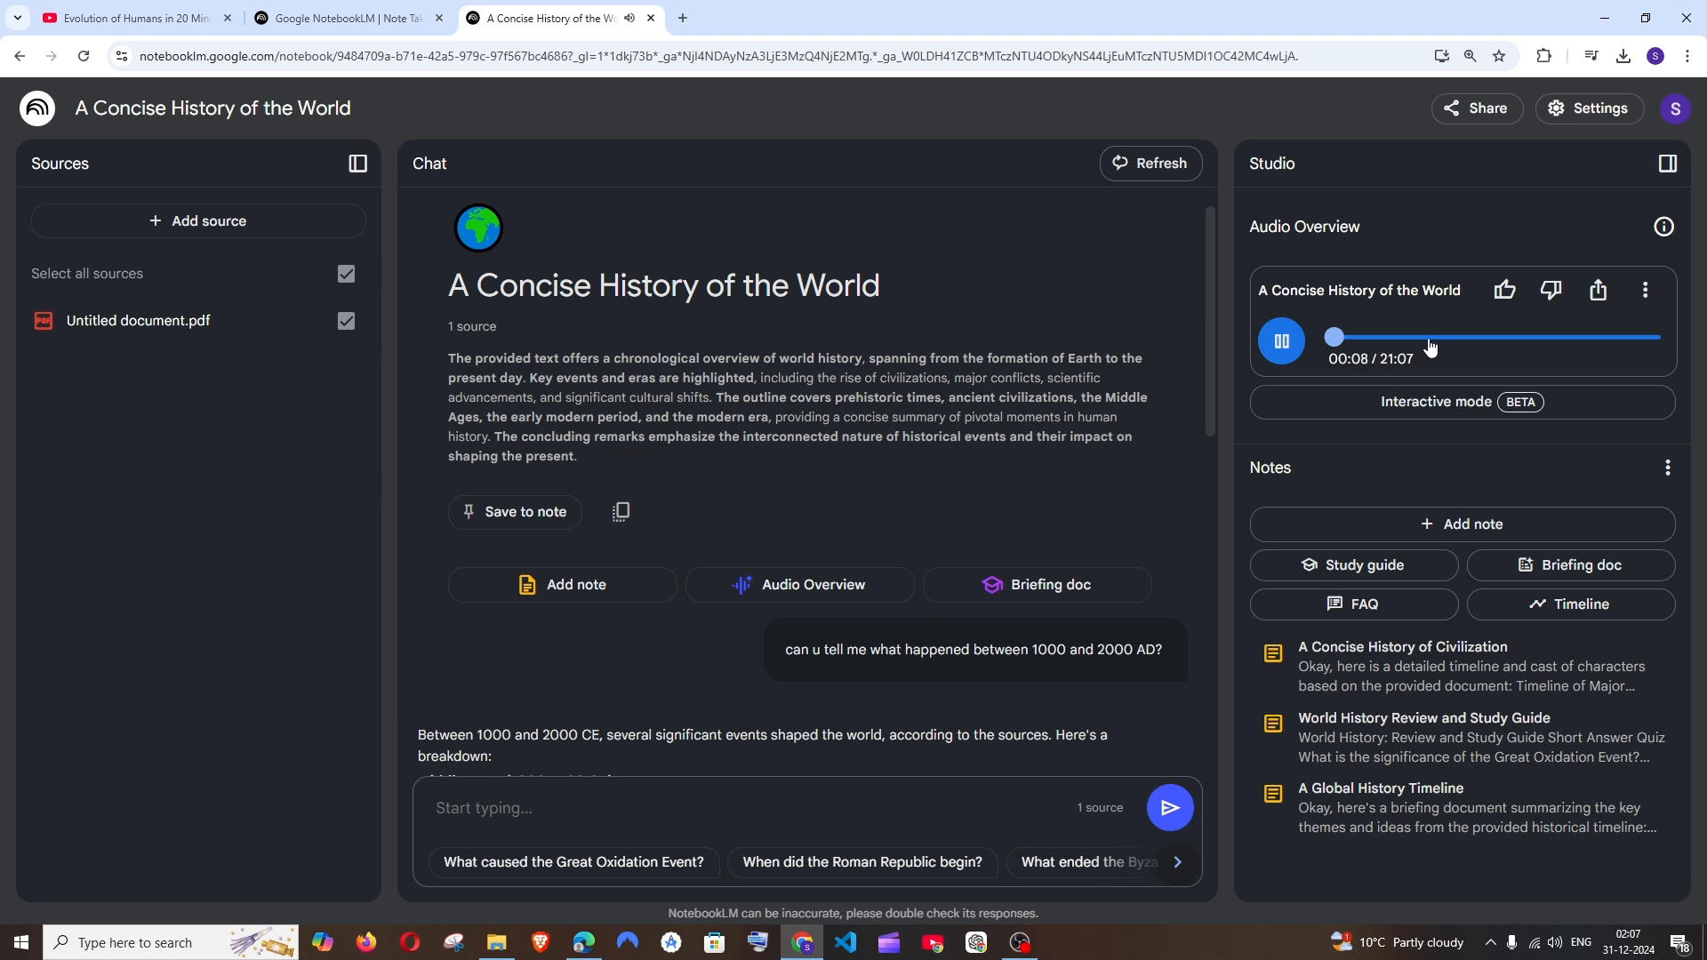
{"action": "left_click", "coordinate": [1273, 354]}
- Examine the playback speed, download and delete options available for the generated audio overview, and close them
{"action": "left_click", "coordinate": [1644, 290]}
{"action": "mouse_move", "coordinate": [1555, 368]}
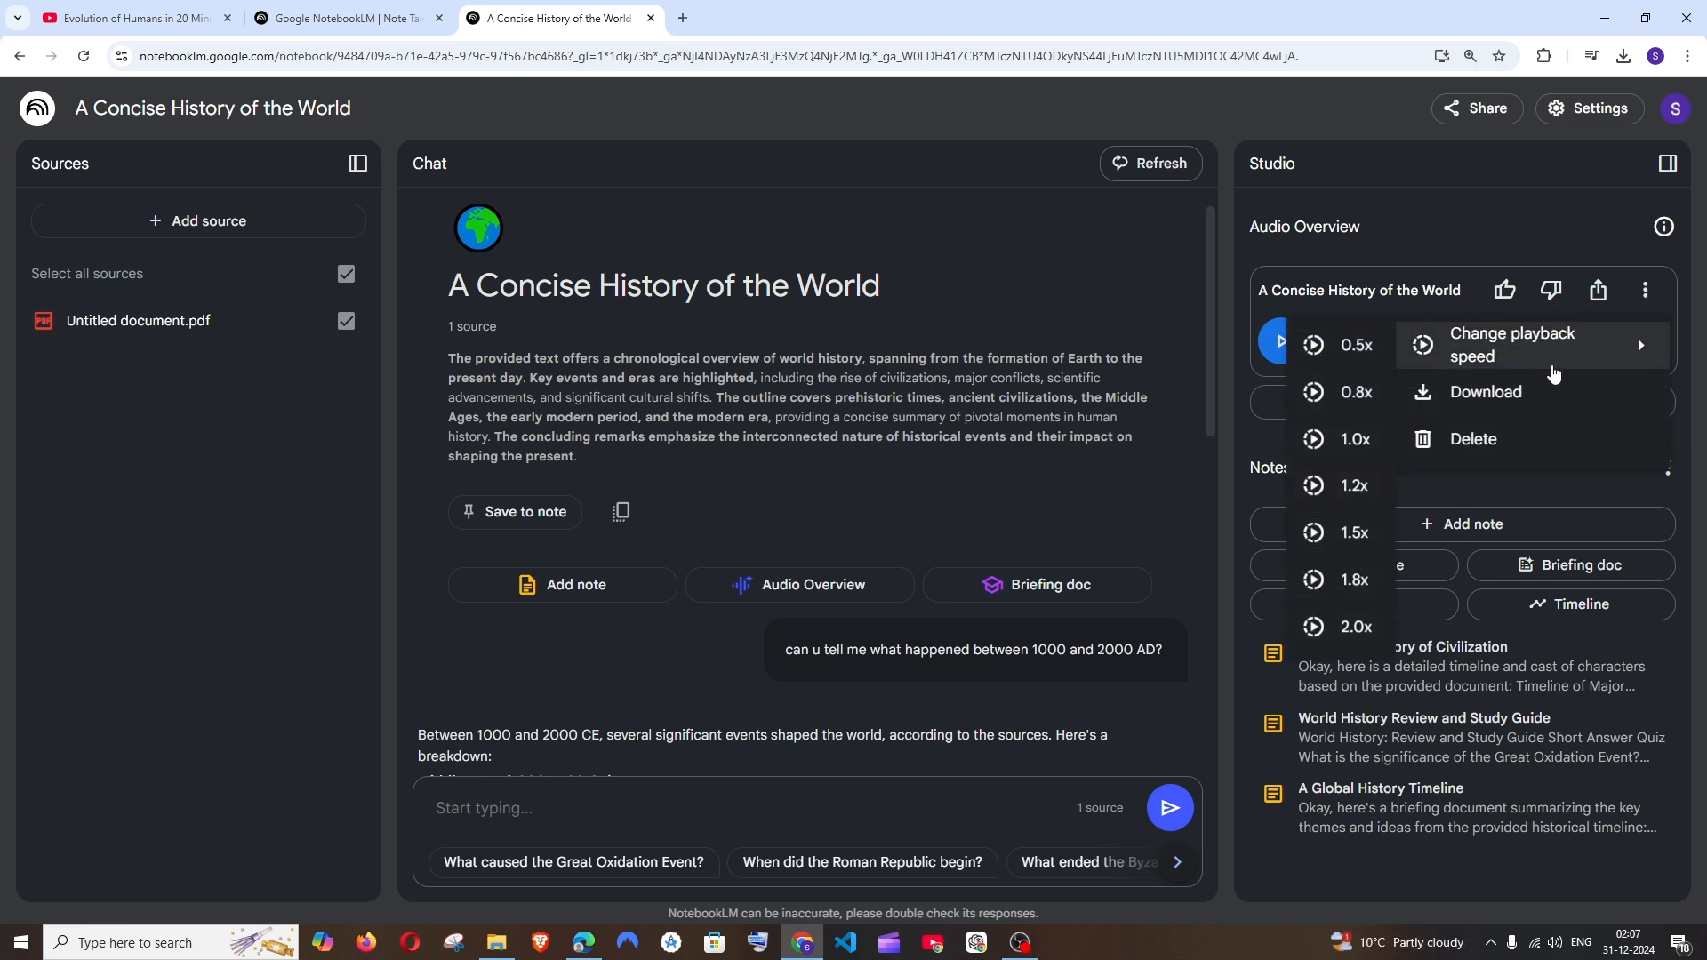
{"action": "left_click", "coordinate": [1598, 291]}
- Open the audio overview's sharing settings, toggle public access on and back off, and close the dialog
{"action": "left_click", "coordinate": [1598, 290]}
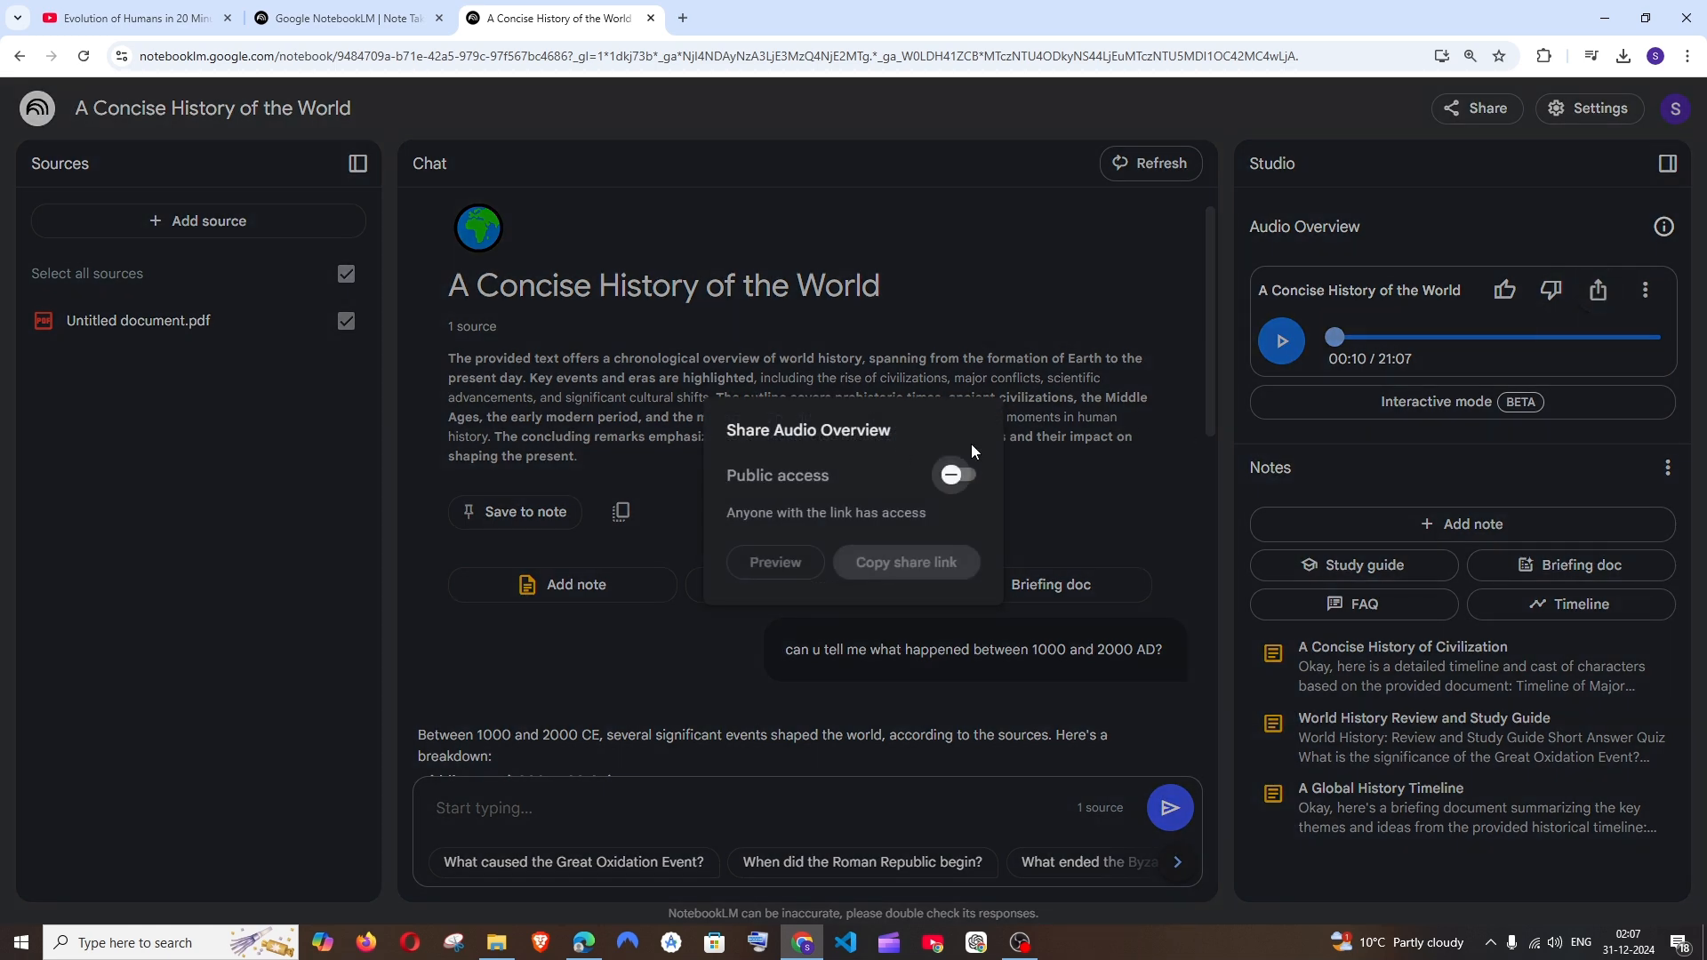
{"action": "left_click", "coordinate": [958, 474]}
{"action": "left_click", "coordinate": [958, 475]}
{"action": "left_click", "coordinate": [1149, 232]}
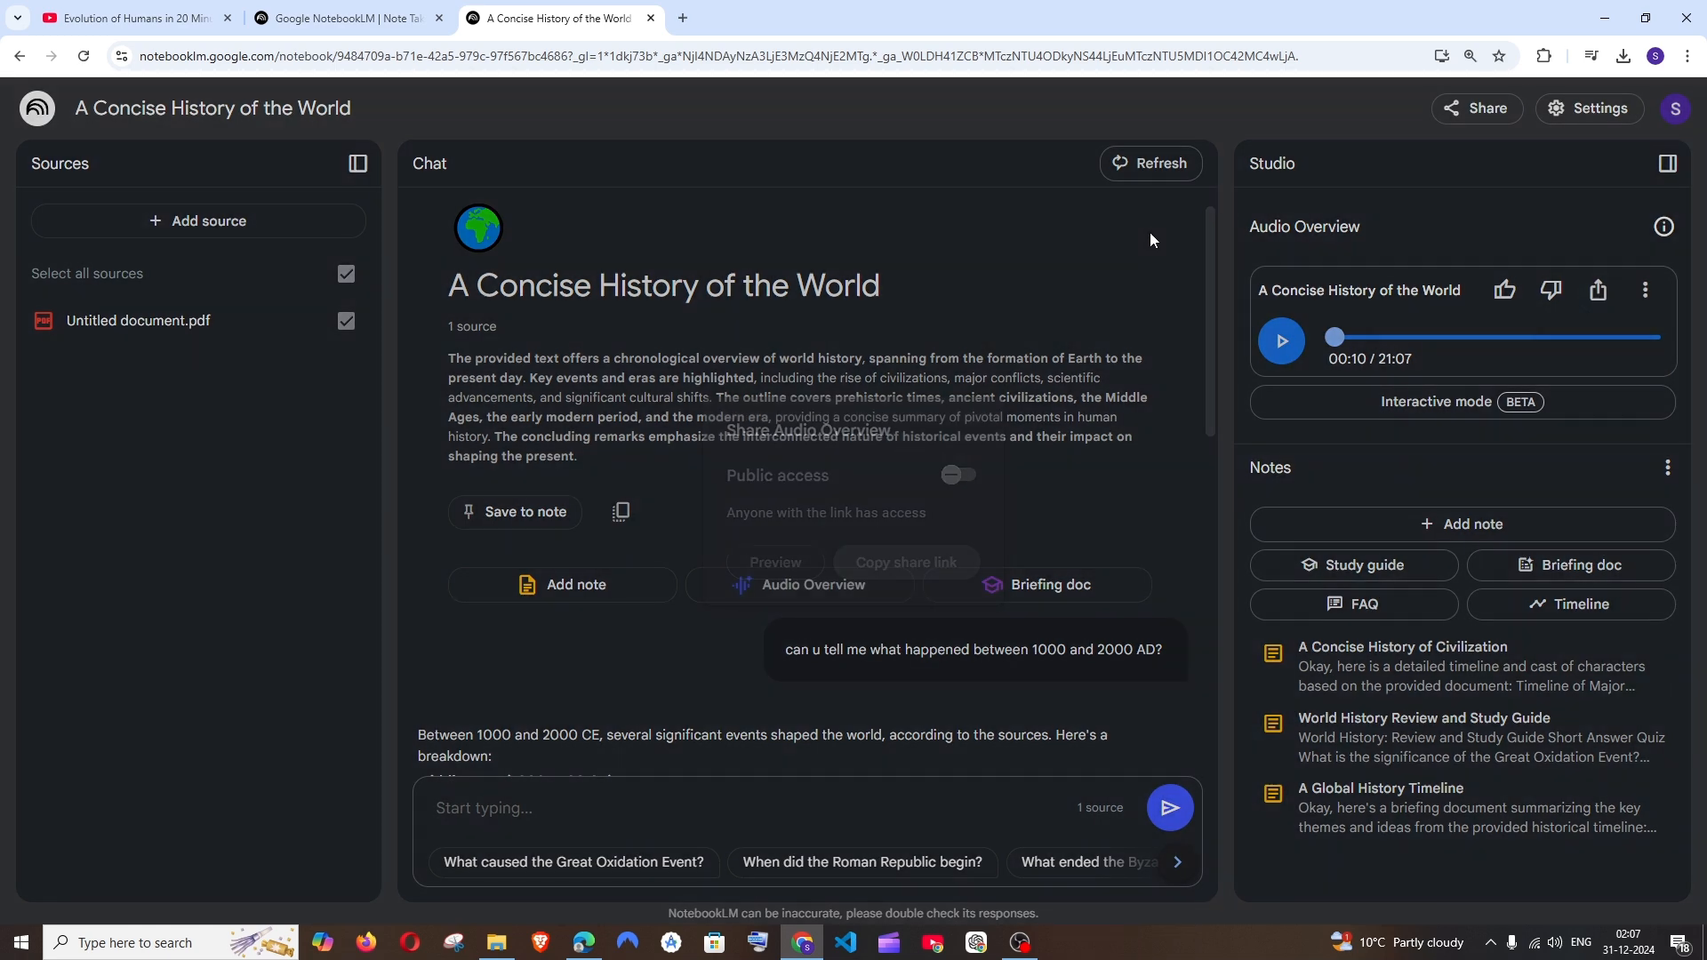